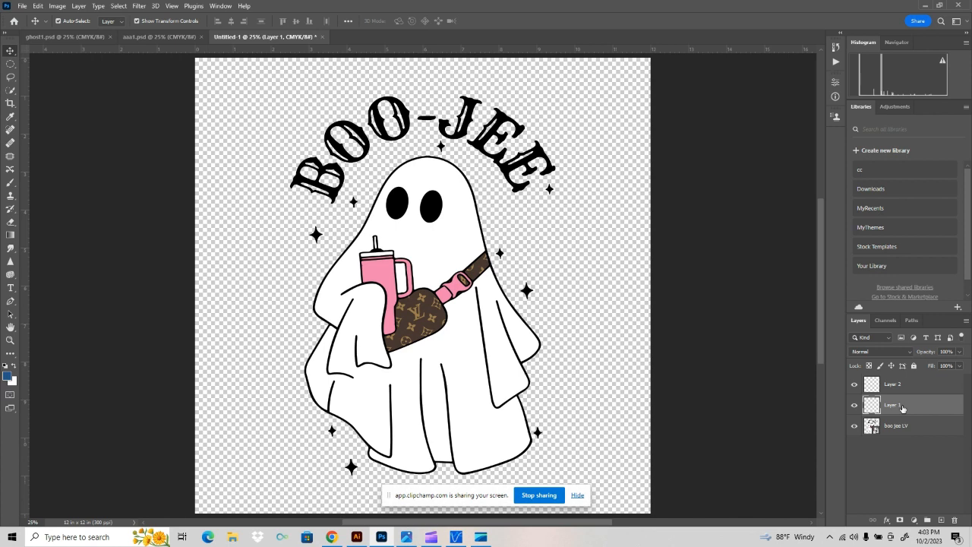
# Rename Layer 1 to "cutline" and Layer 2 to "bleed", and move the bleed layer below the boo jee LV artwork layer.
pyautogui.doubleClick(903, 407)
pyautogui.write('cu')
pyautogui.doubleClick(895, 384)
pyautogui.write('bleed')
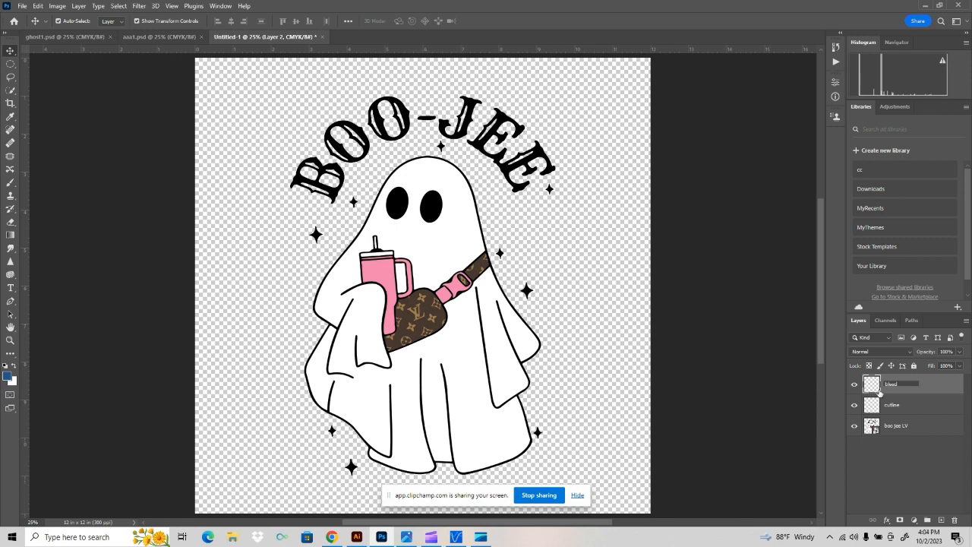
pyautogui.press('Return')
pyautogui.moveTo(894, 389); pyautogui.dragTo(895, 448)
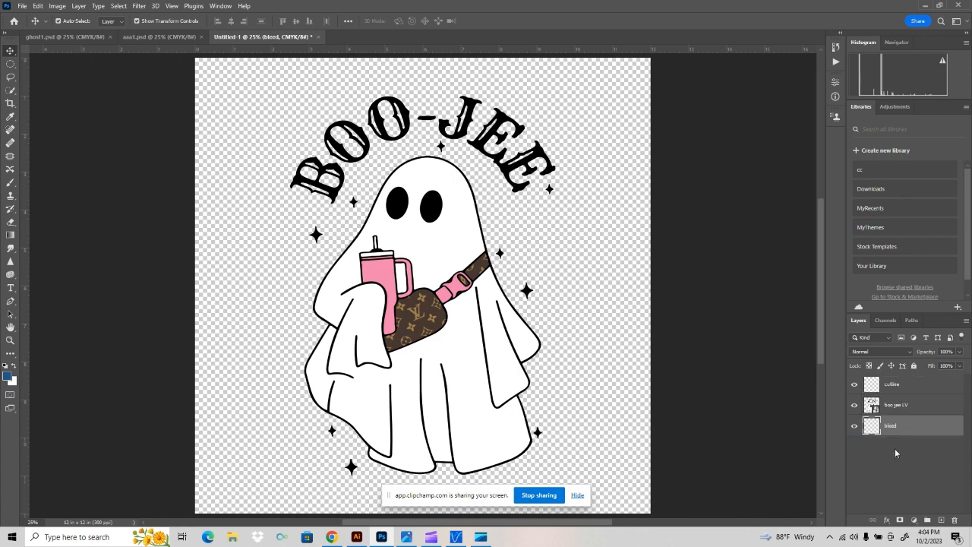
# Load the transparency of the boo jee LV layer as a selection around the ghost artwork.
pyautogui.click(916, 406)
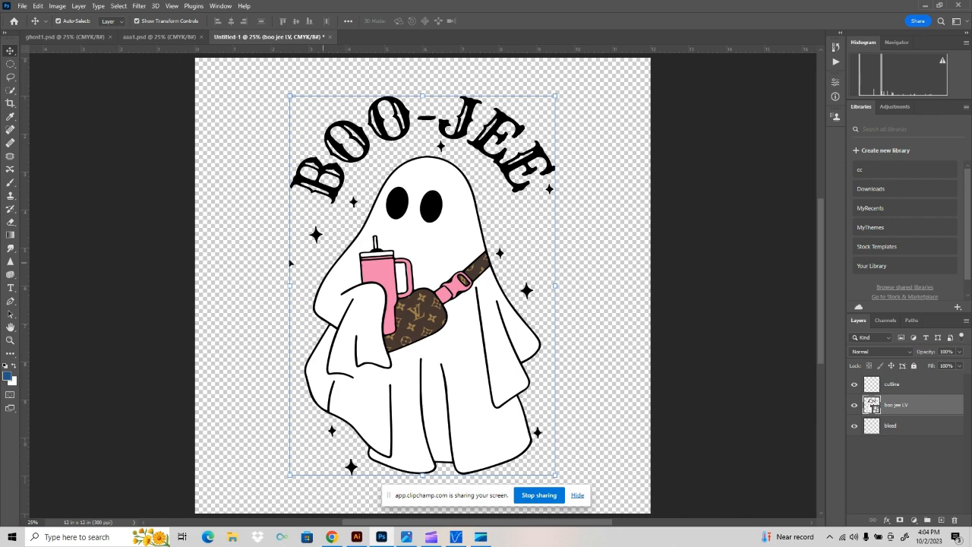
pyautogui.click(118, 6)
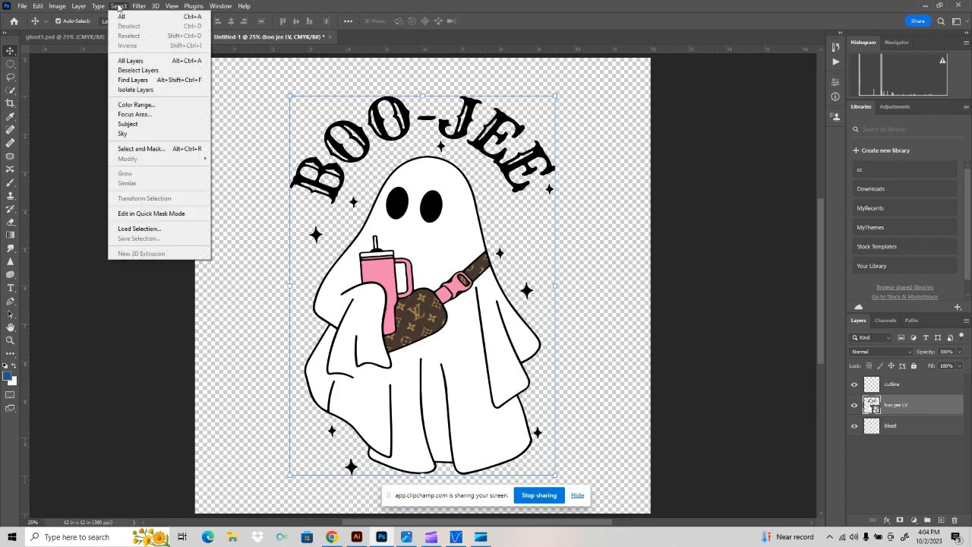
pyautogui.click(149, 230)
pyautogui.click(564, 139)
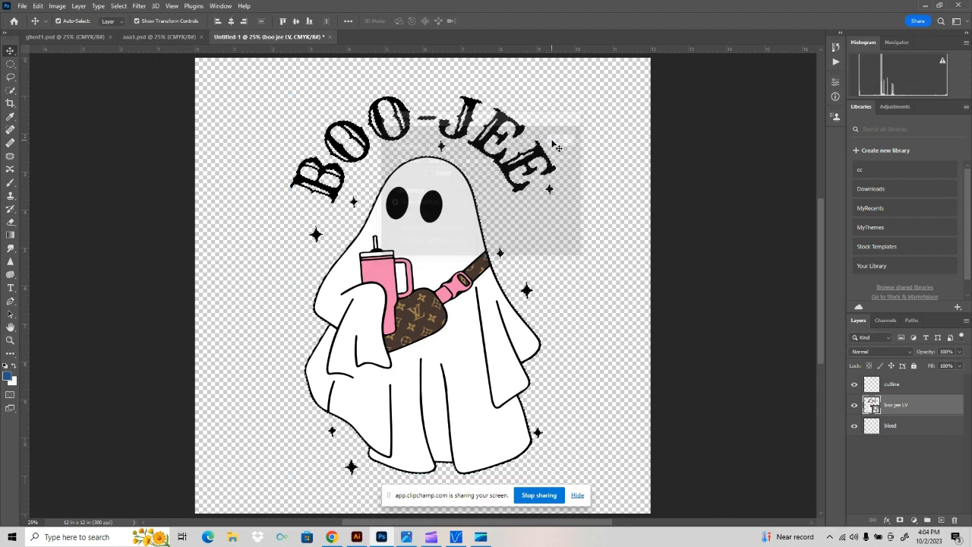
# Fill the loaded selection with black at 100% opacity in Normal mode on the cutline layer.
pyautogui.click(913, 385)
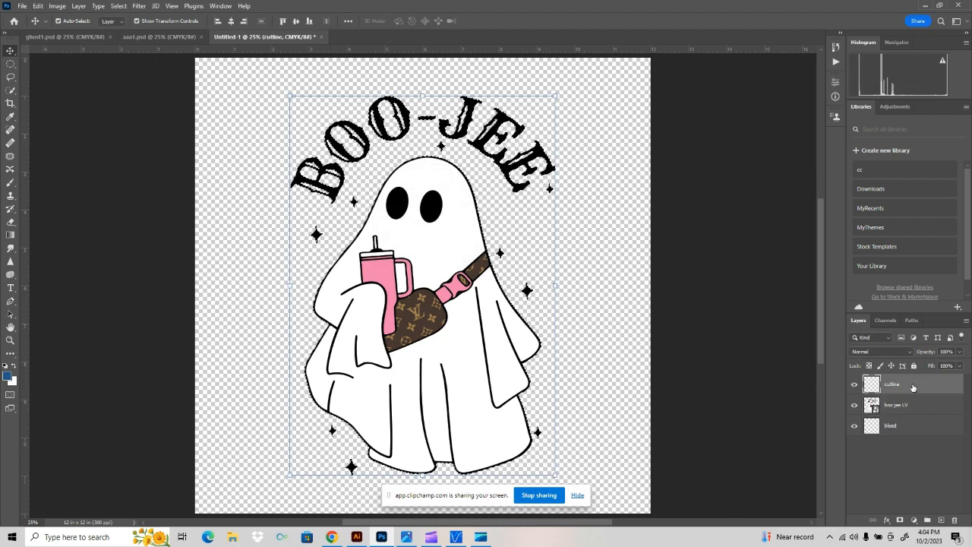
pyautogui.click(37, 5)
pyautogui.click(51, 163)
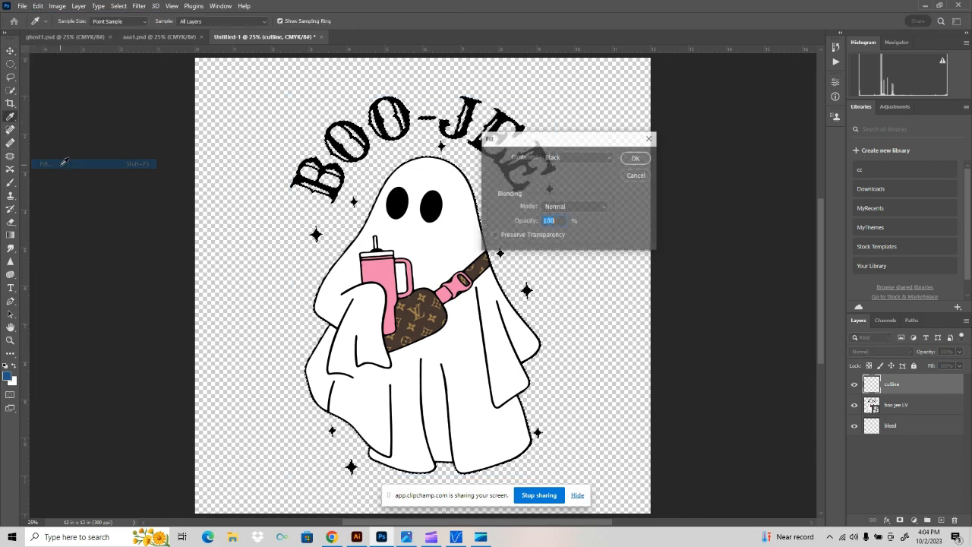
pyautogui.click(578, 157)
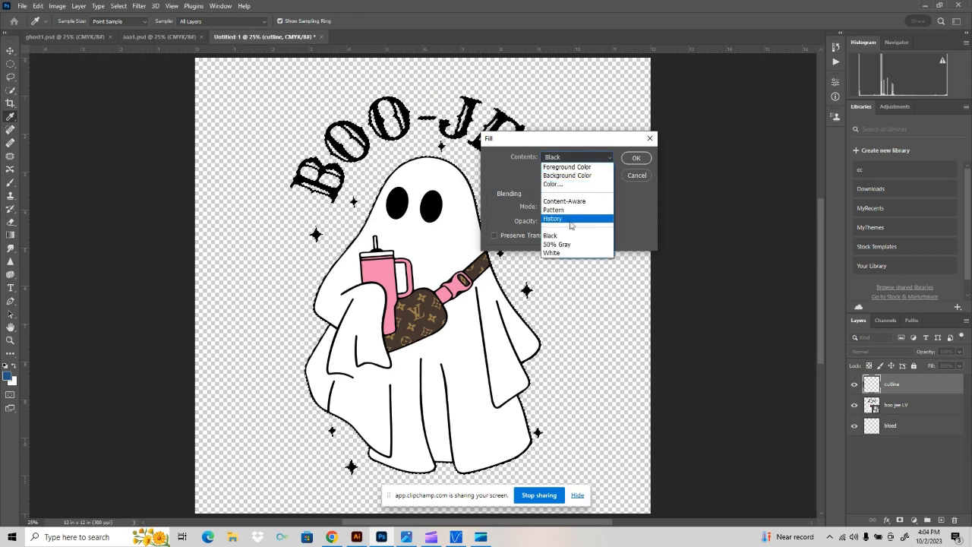
pyautogui.click(590, 220)
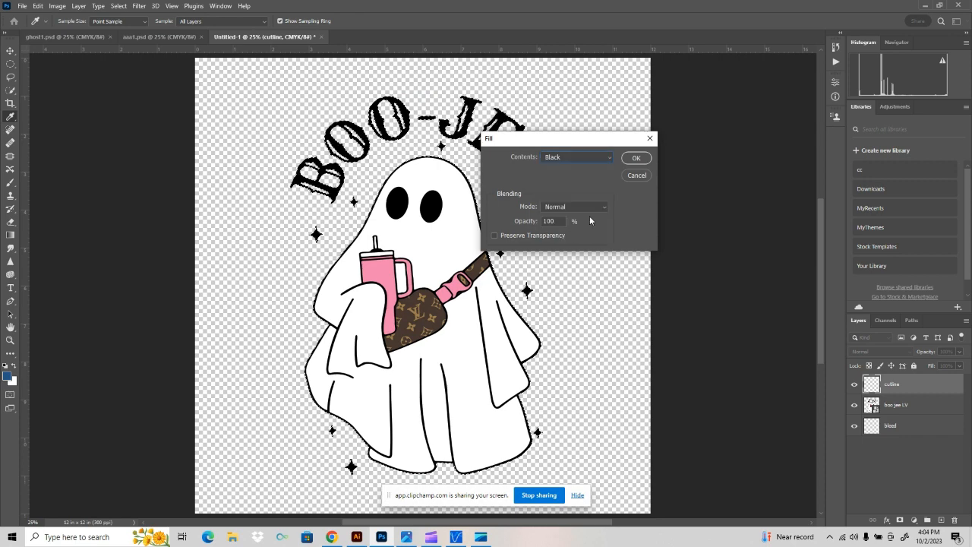
pyautogui.click(637, 157)
pyautogui.press('v')
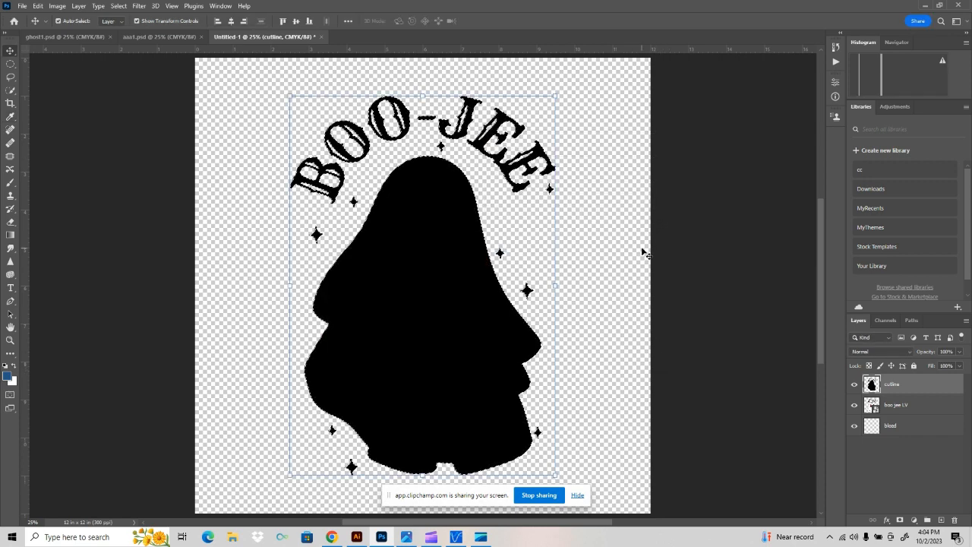
# Expand the active selection by 20 pixels with the effect applied at canvas bounds.
pyautogui.click(119, 6)
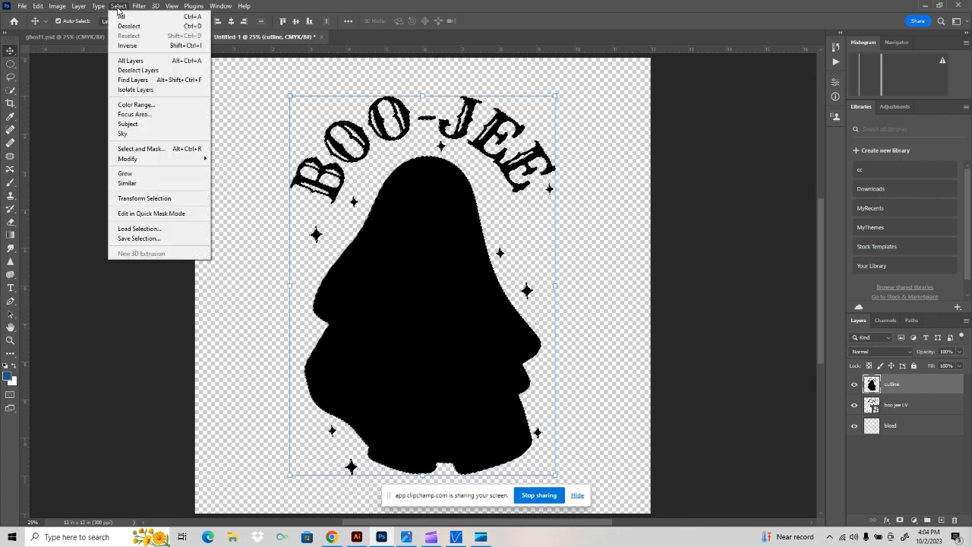
pyautogui.moveTo(174, 159)
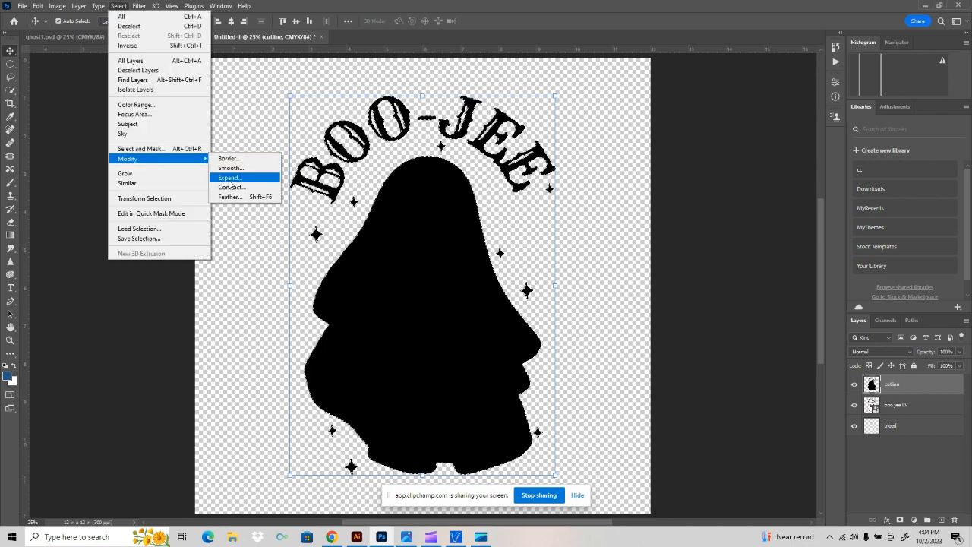
pyautogui.click(230, 180)
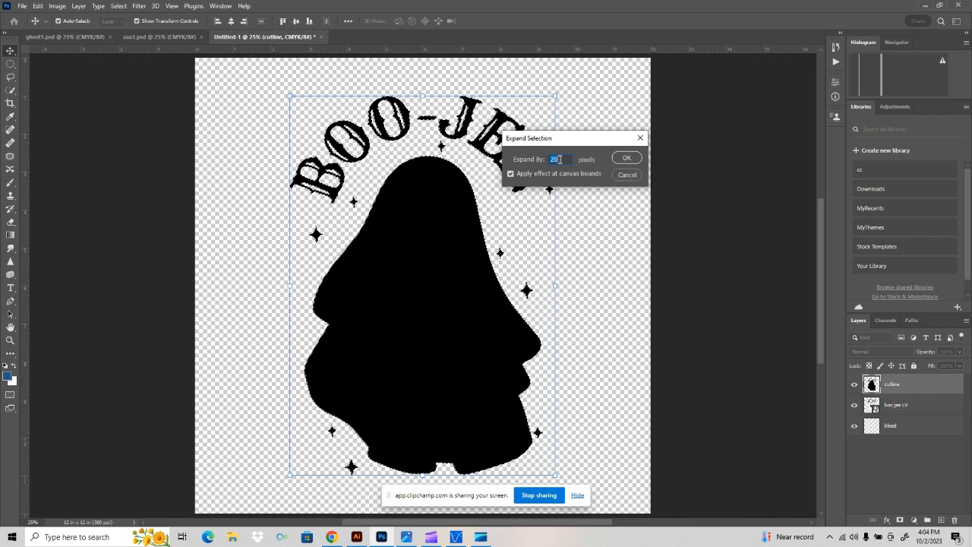
pyautogui.click(627, 159)
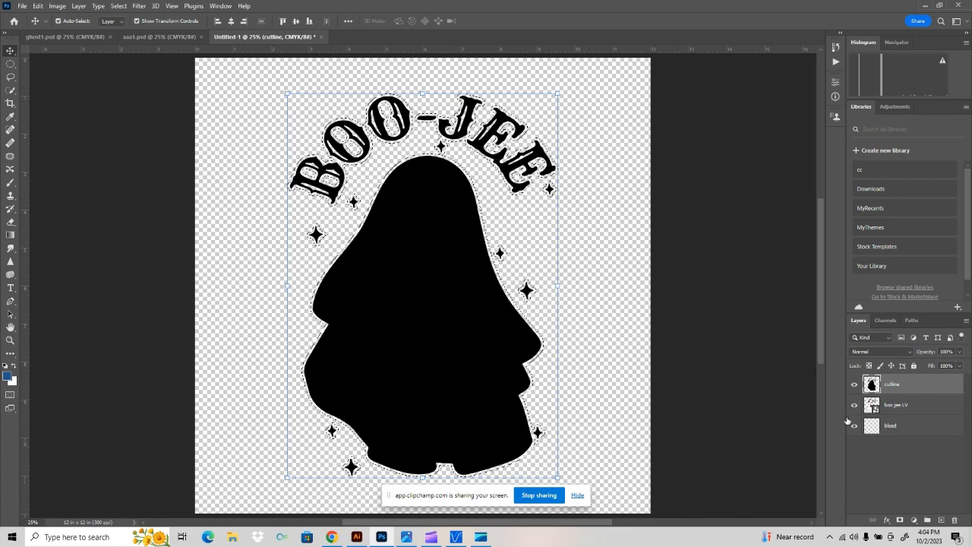
# Fill the expanded selection with black at 100% opacity on the bleed layer and deselect it.
pyautogui.click(912, 431)
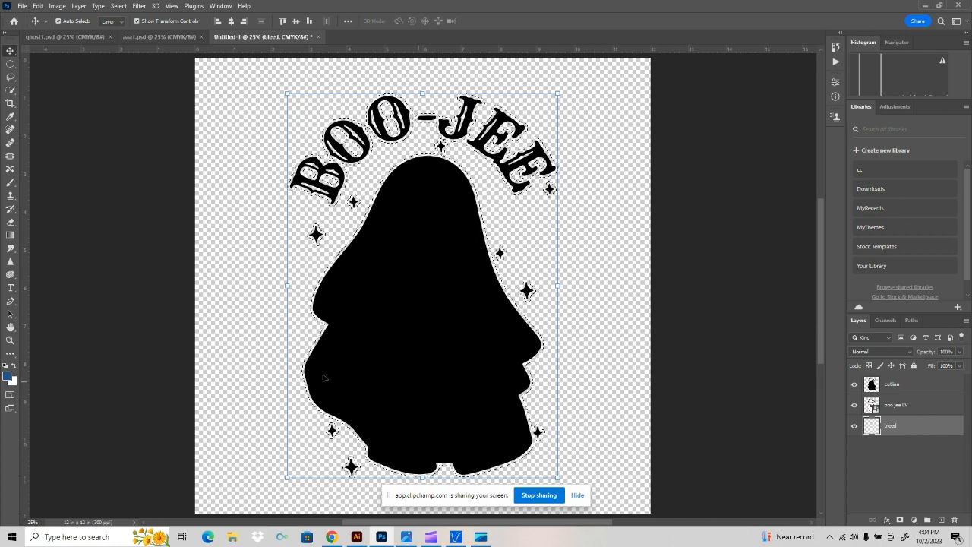
pyautogui.click(38, 7)
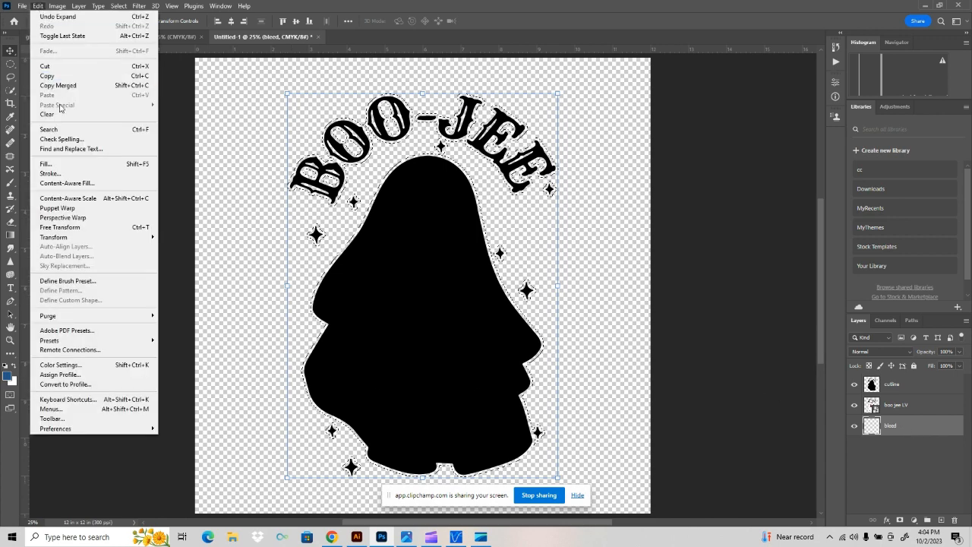
pyautogui.click(61, 165)
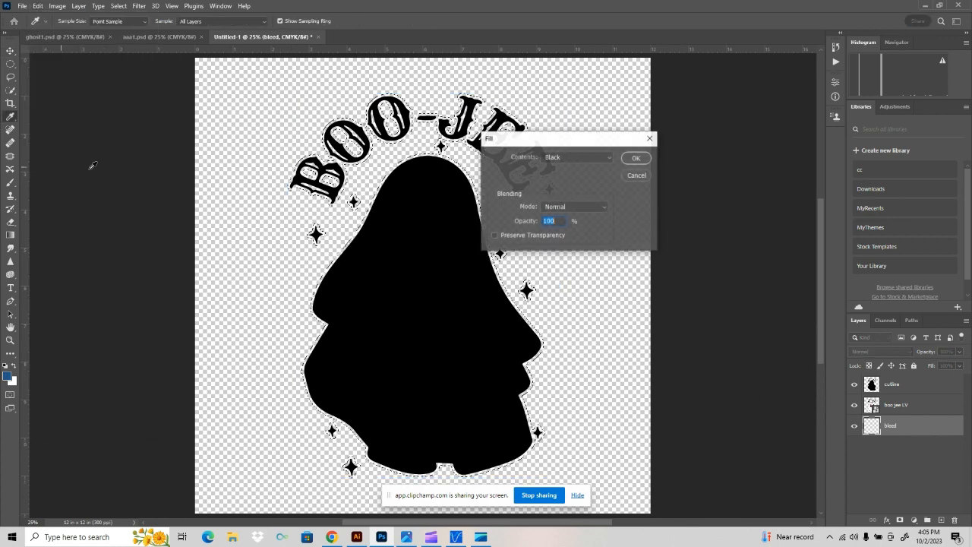
pyautogui.click(635, 159)
pyautogui.press('v')
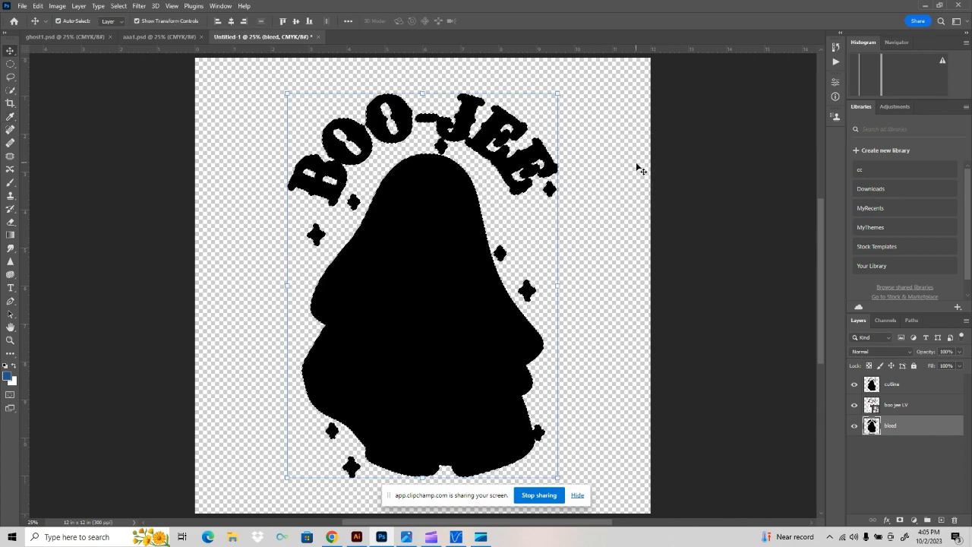
pyautogui.hotkey('ctrl', 'd')
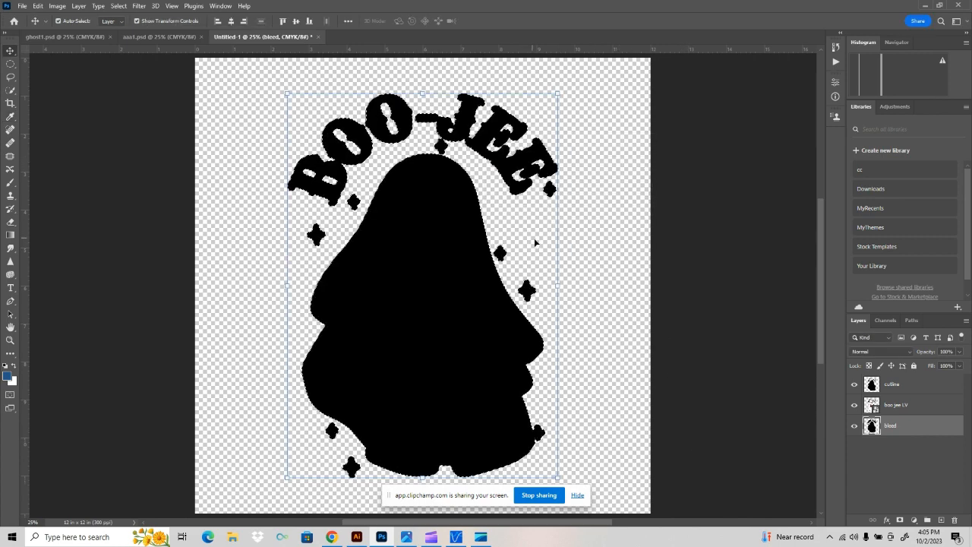
# Start saving a copy of the document under a new name on the computer instead of Creative Cloud.
pyautogui.click(22, 6)
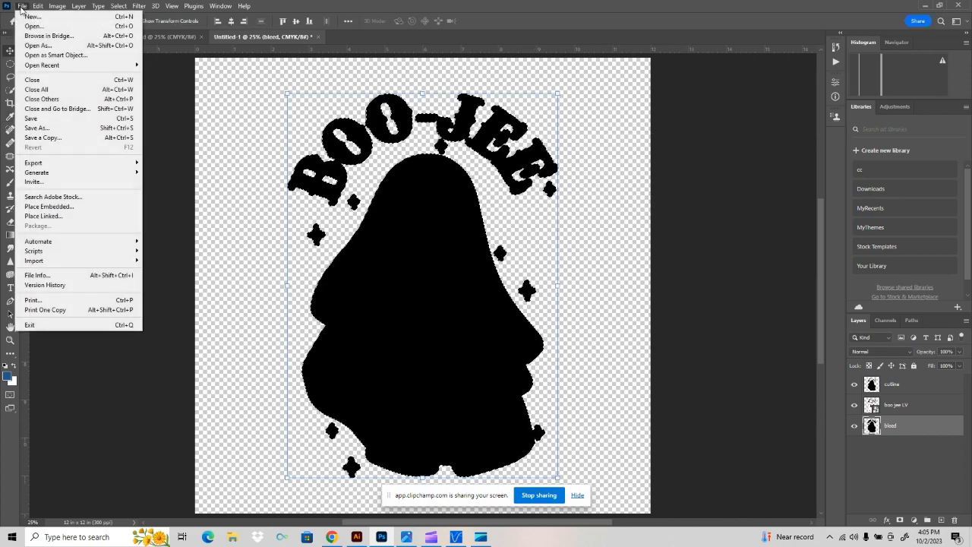
pyautogui.click(63, 130)
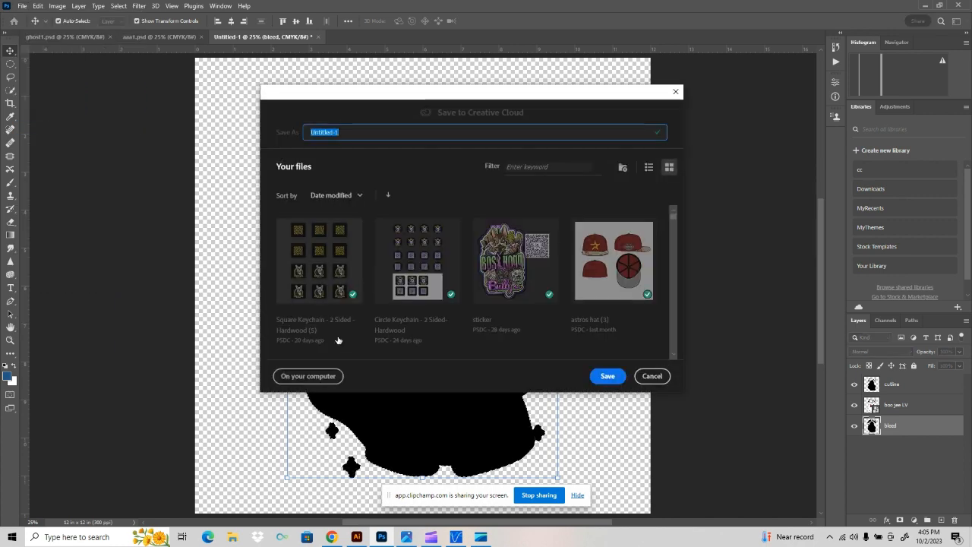
pyautogui.click(311, 377)
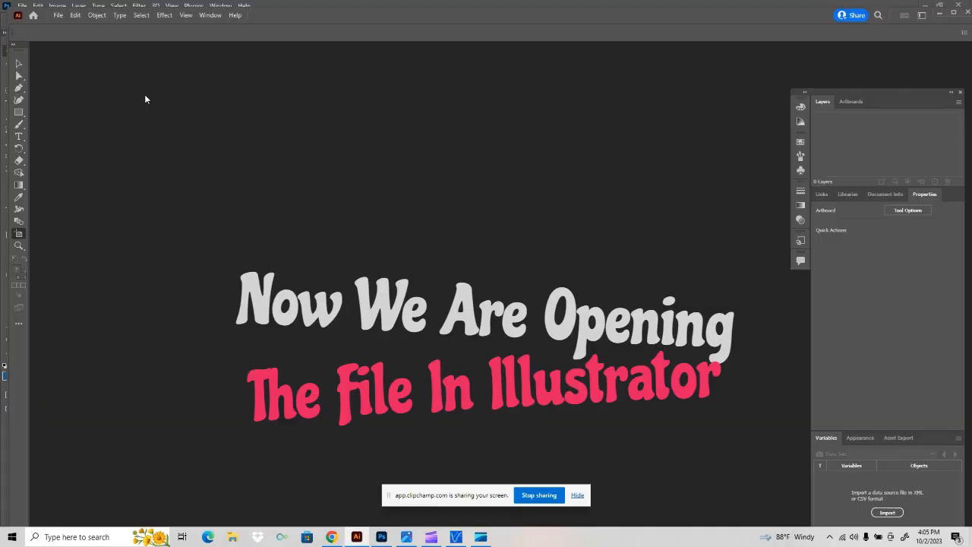
# In Illustrator, open aaa1.psd from Downloads, converting its layers to objects and importing hidden layers.
pyautogui.click(56, 16)
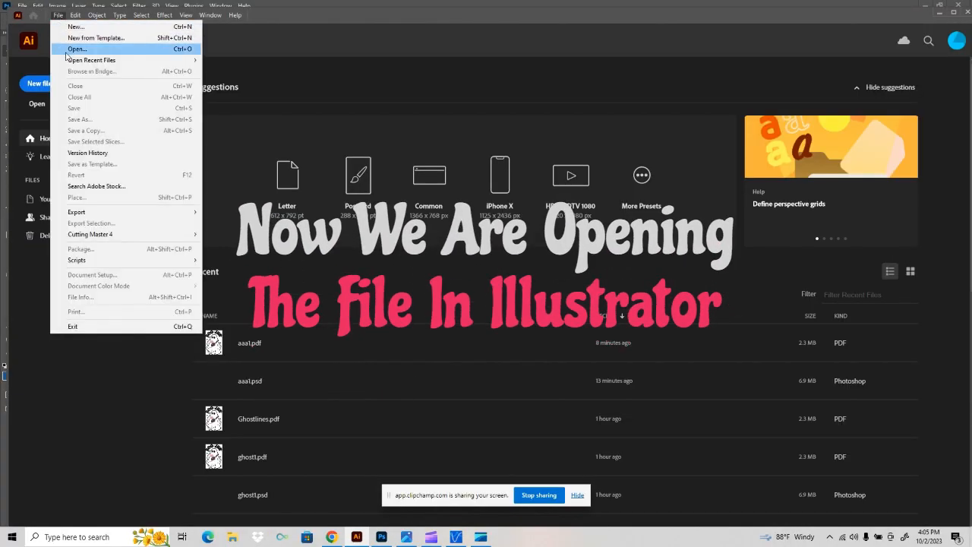
pyautogui.click(67, 49)
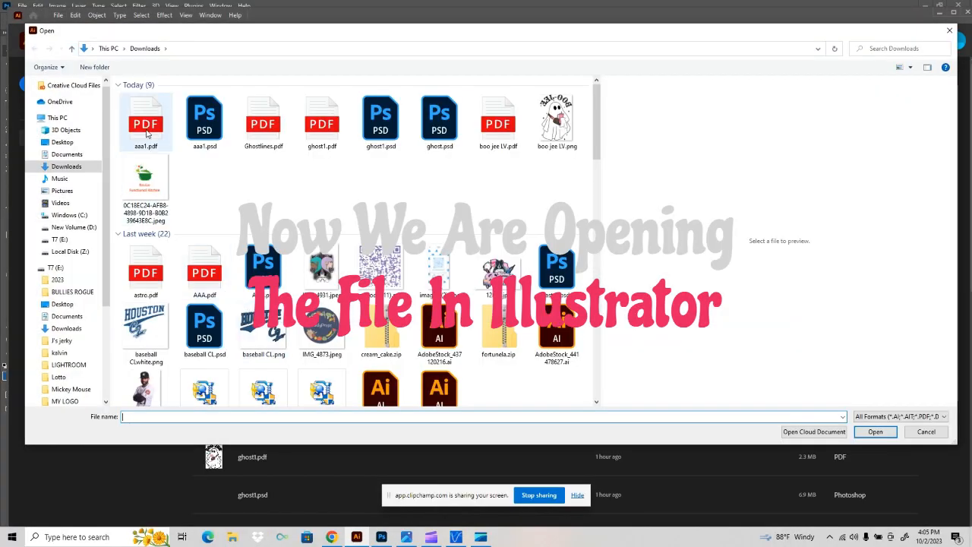
pyautogui.doubleClick(202, 119)
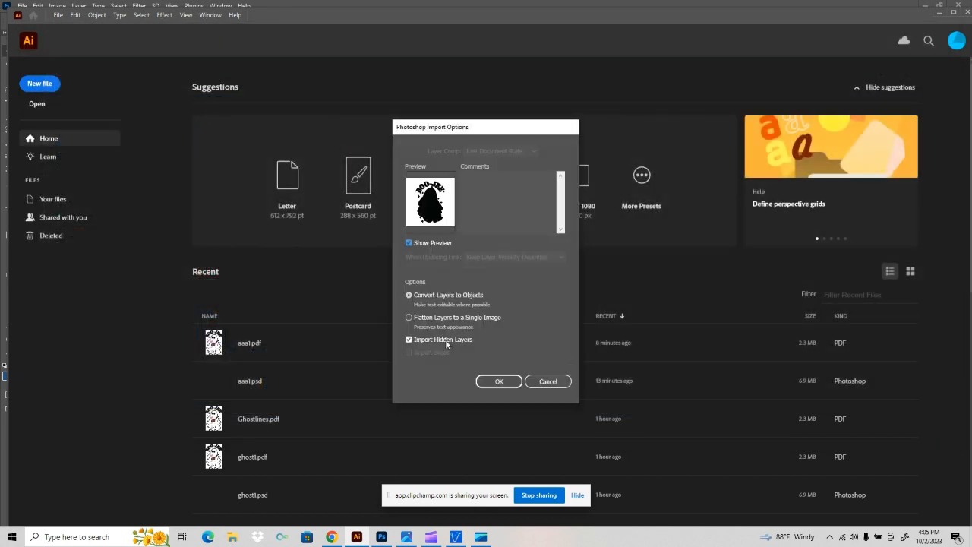
pyautogui.click(498, 379)
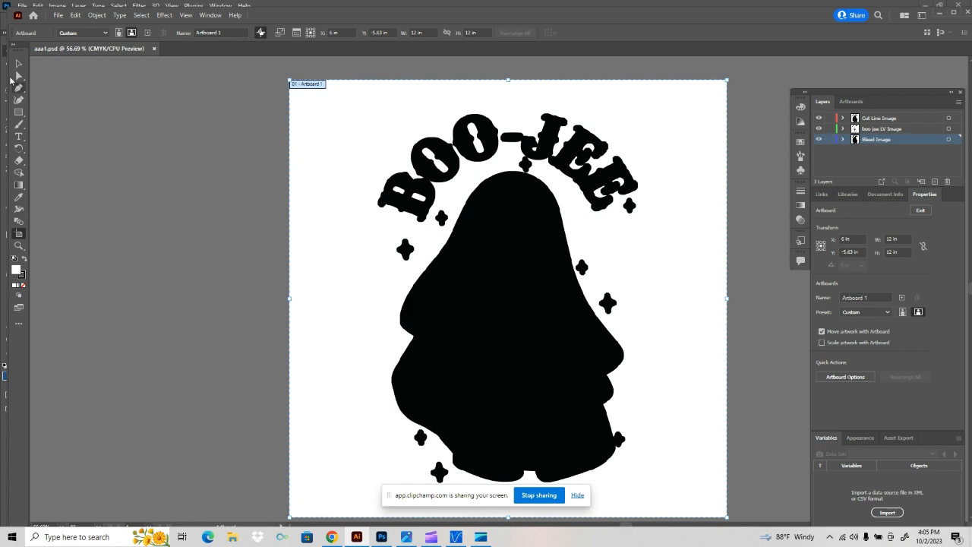
# Select all the imported ghost artwork and move it off the artboard, past its left edge.
pyautogui.click(18, 65)
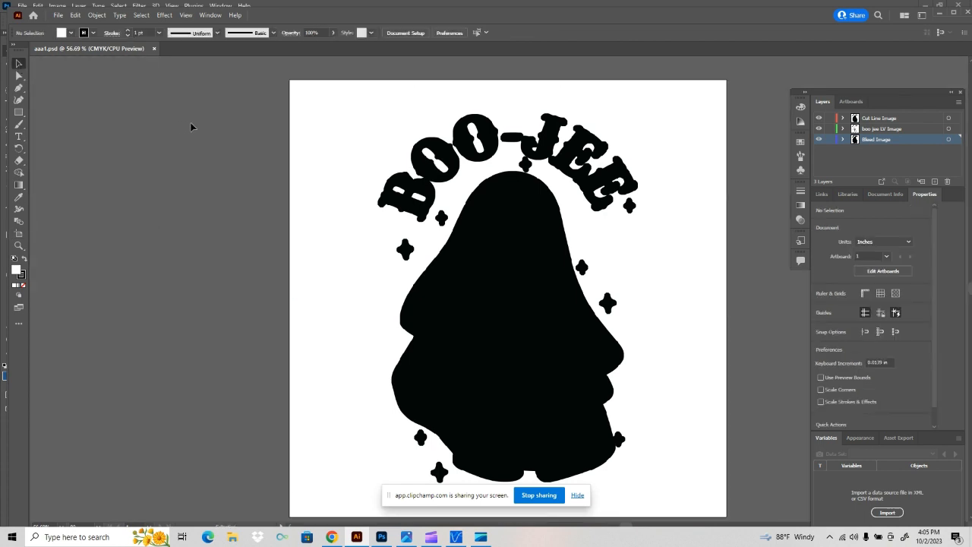
pyautogui.moveTo(359, 145); pyautogui.dragTo(718, 492)
pyautogui.moveTo(536, 363); pyautogui.dragTo(151, 363)
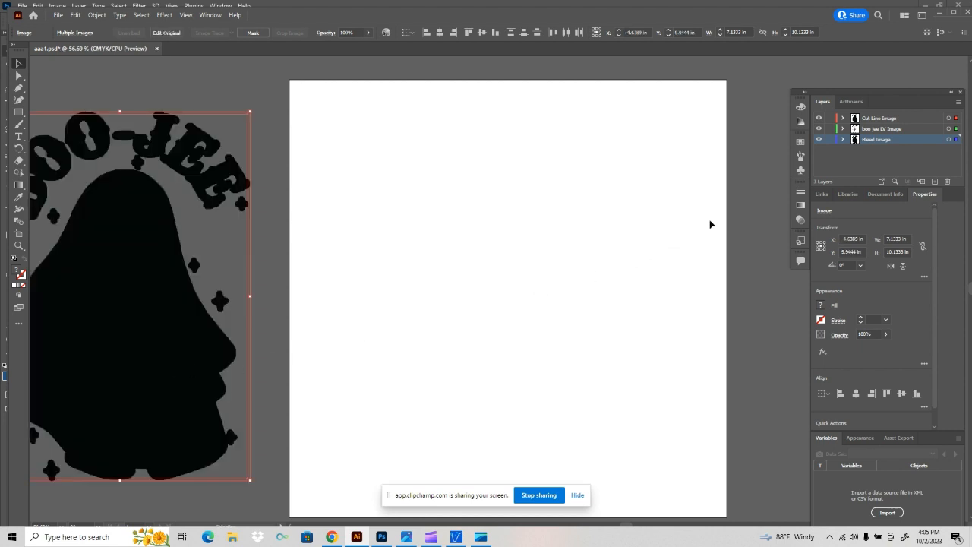
# Lock and hide the boo jee LV Image and Bleed Image layers, leaving only the Cut Line Image layer visible.
pyautogui.click(831, 129)
pyautogui.click(829, 139)
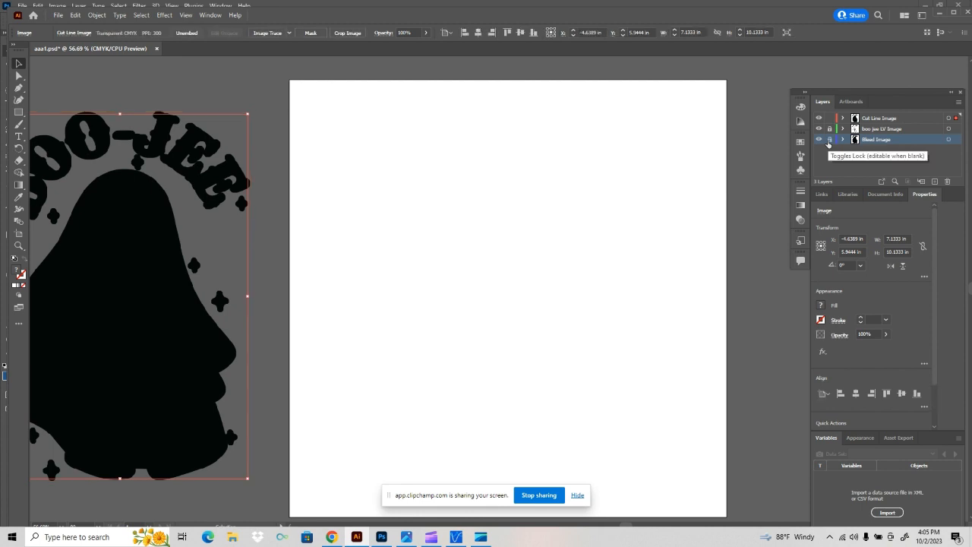
pyautogui.click(819, 129)
pyautogui.click(819, 140)
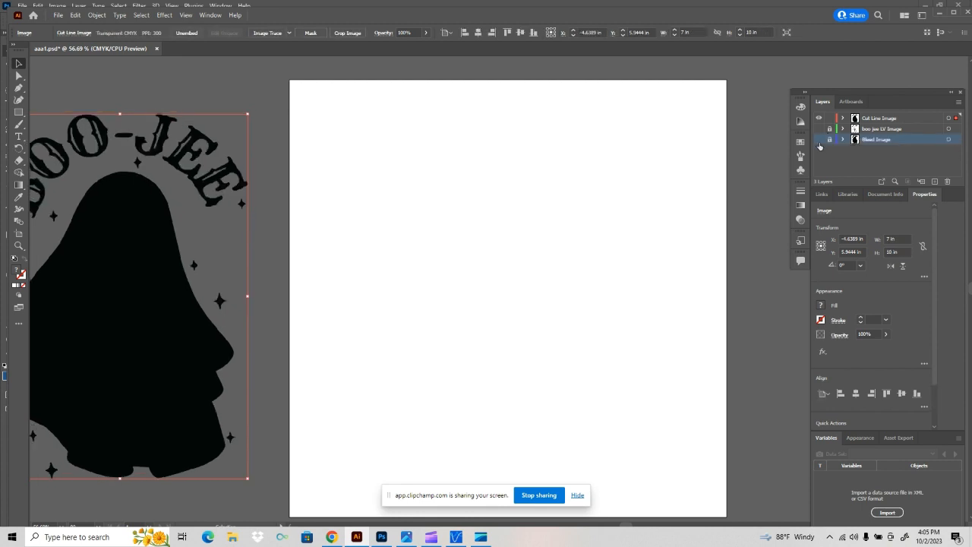
# Image Trace the Cut Line image with the Black and White Logo preset and expand the tracing into vector paths.
pyautogui.moveTo(625, 524); pyautogui.dragTo(606, 524)
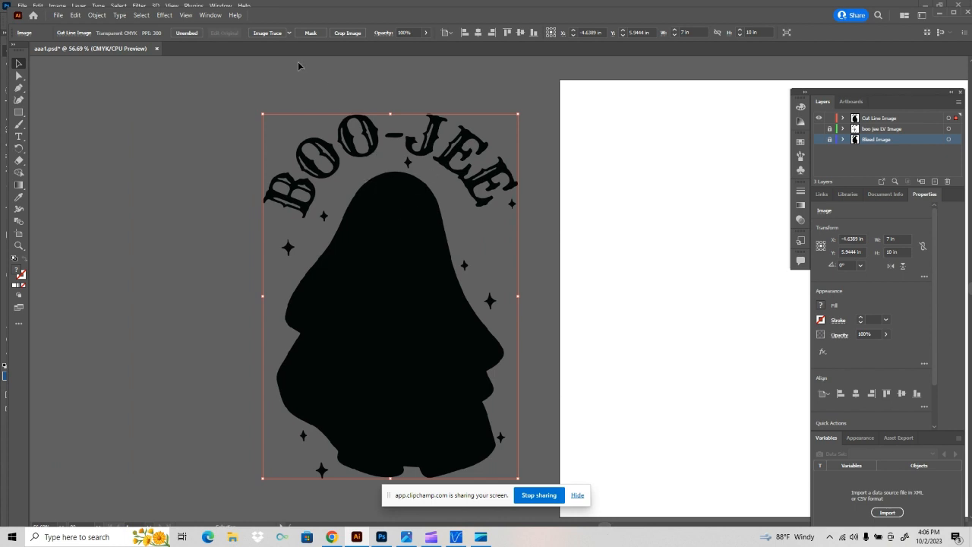
pyautogui.click(289, 33)
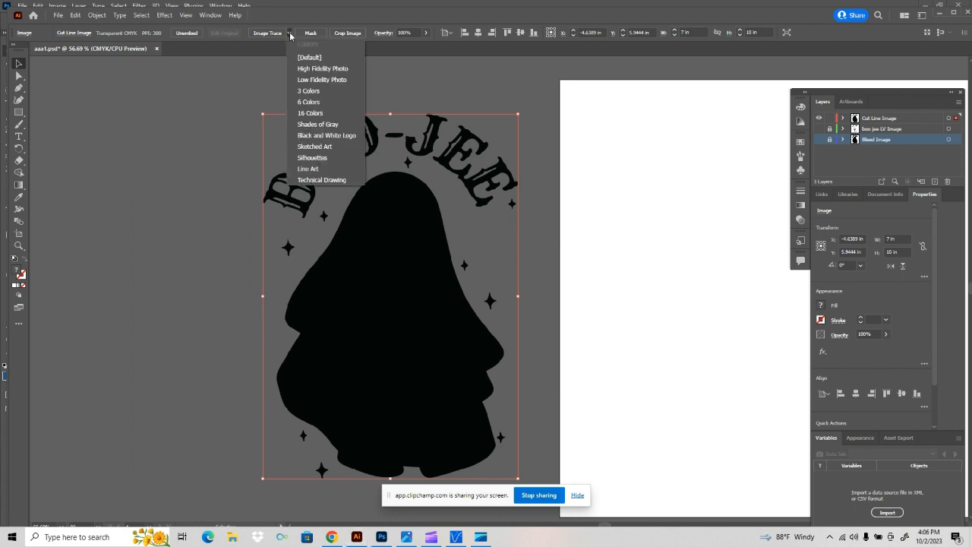
pyautogui.click(315, 137)
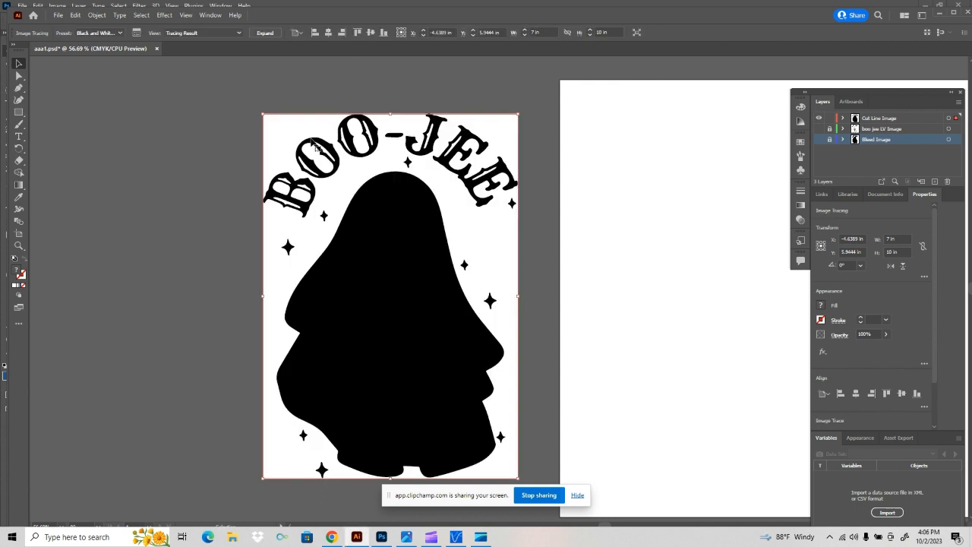
pyautogui.click(265, 33)
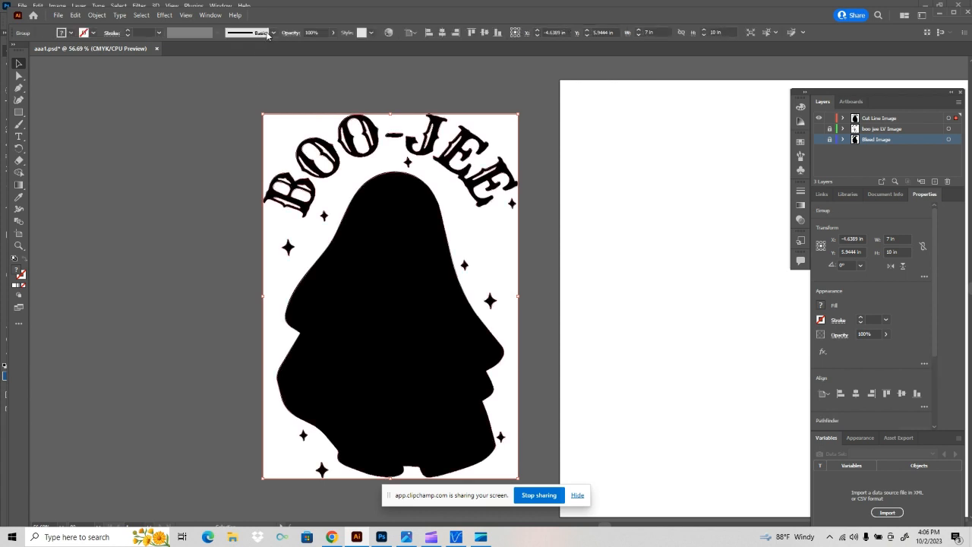
# Isolate the traced cut line group and delete its white background.
pyautogui.rightClick(350, 177)
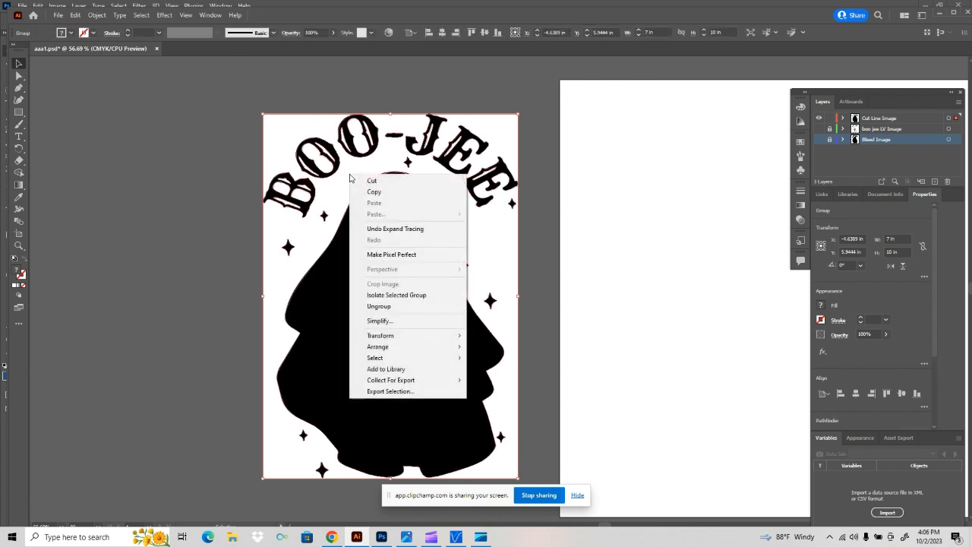
pyautogui.click(375, 296)
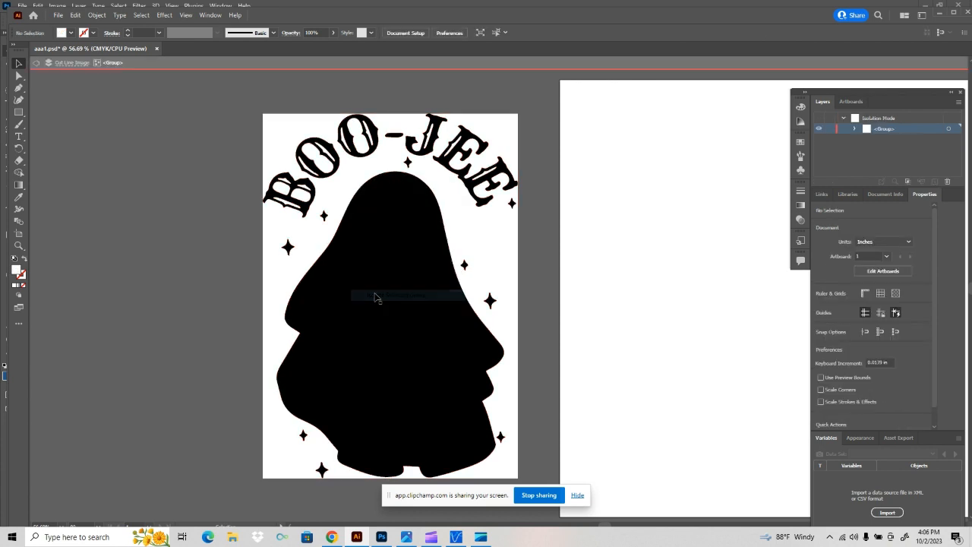
pyautogui.click(278, 137)
pyautogui.press('Delete')
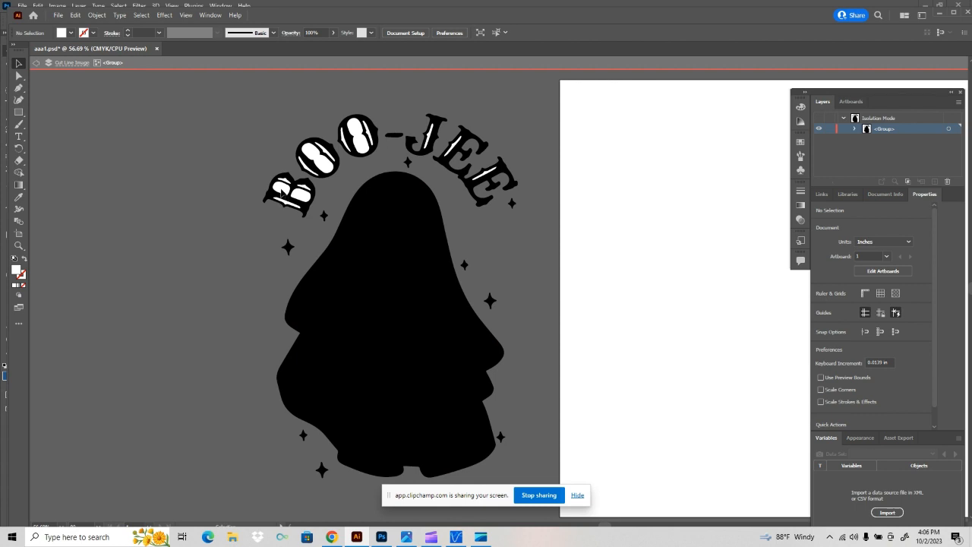
# Delete the white shapes inside the letter B of the BOO-JEE lettering.
pyautogui.click(281, 189)
pyautogui.press('Delete')
pyautogui.click(302, 195)
pyautogui.press('Delete')
pyautogui.click(287, 185)
pyautogui.press('Delete')
pyautogui.click(290, 185)
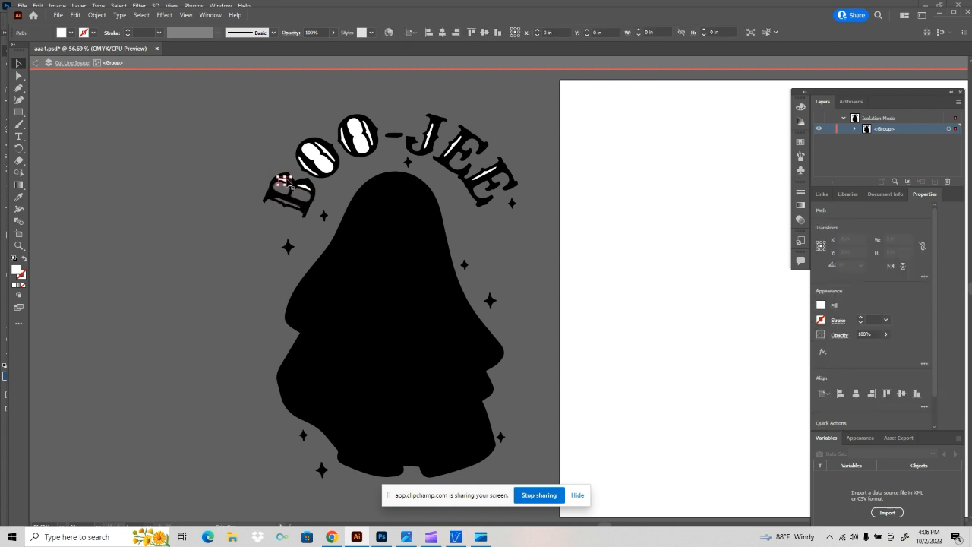
pyautogui.press('Delete')
pyautogui.click(311, 195)
pyautogui.press('Delete')
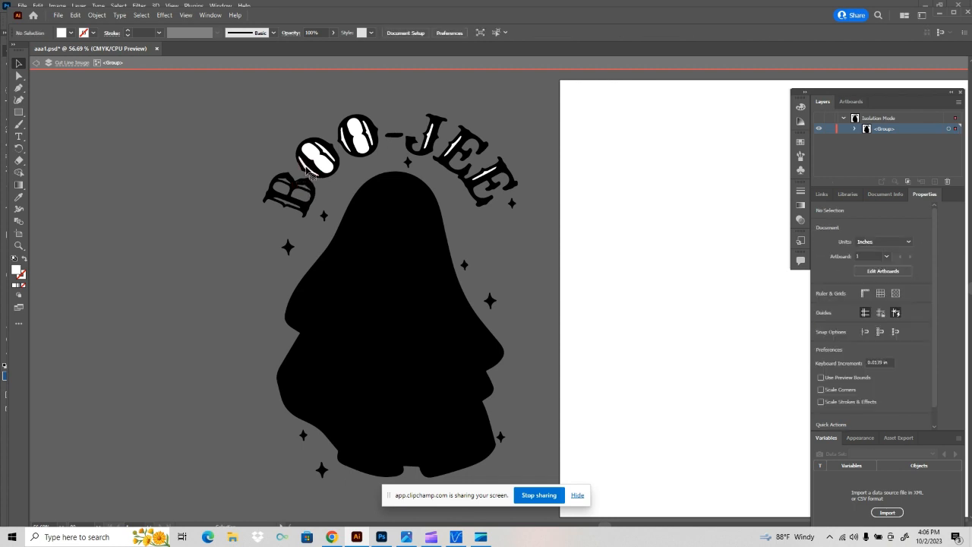
# Delete the white shapes inside both letter Os of the BOO-JEE lettering.
pyautogui.click(318, 161)
pyautogui.press('Delete')
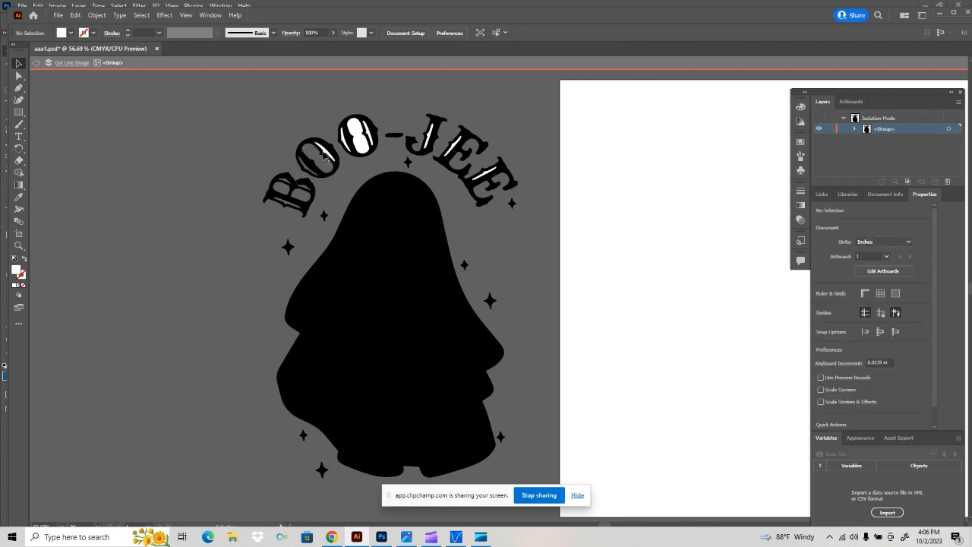
pyautogui.click(324, 154)
pyautogui.press('Delete')
pyautogui.click(346, 144)
pyautogui.press('Delete')
pyautogui.click(365, 138)
pyautogui.press('Delete')
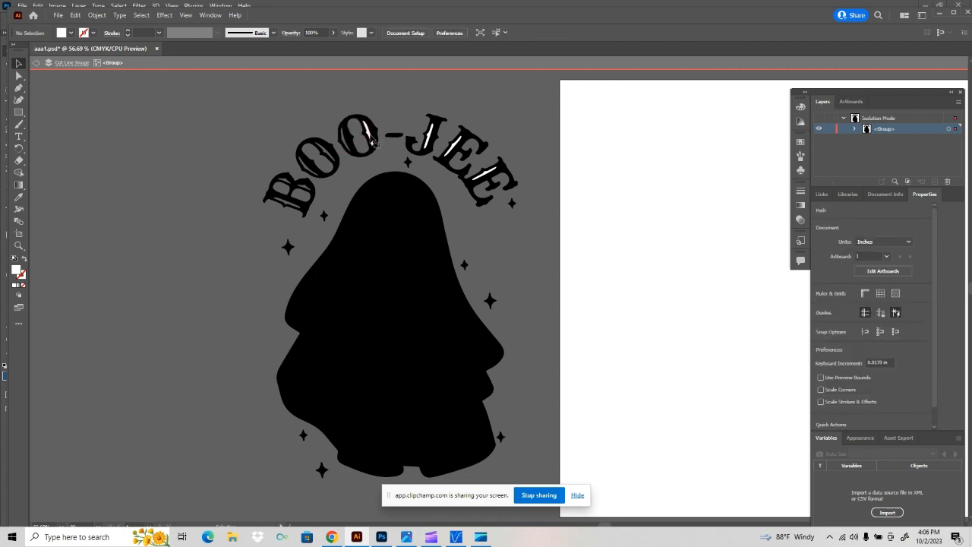
# Delete the white shapes inside the letters J, E and E, and exit isolation mode.
pyautogui.click(429, 140)
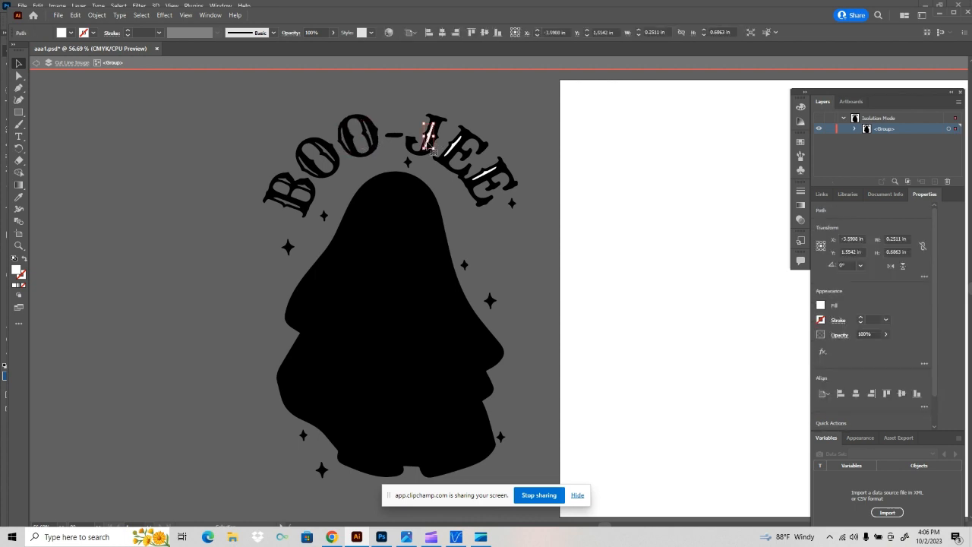
pyautogui.press('Delete')
pyautogui.click(450, 145)
pyautogui.press('Delete')
pyautogui.click(486, 178)
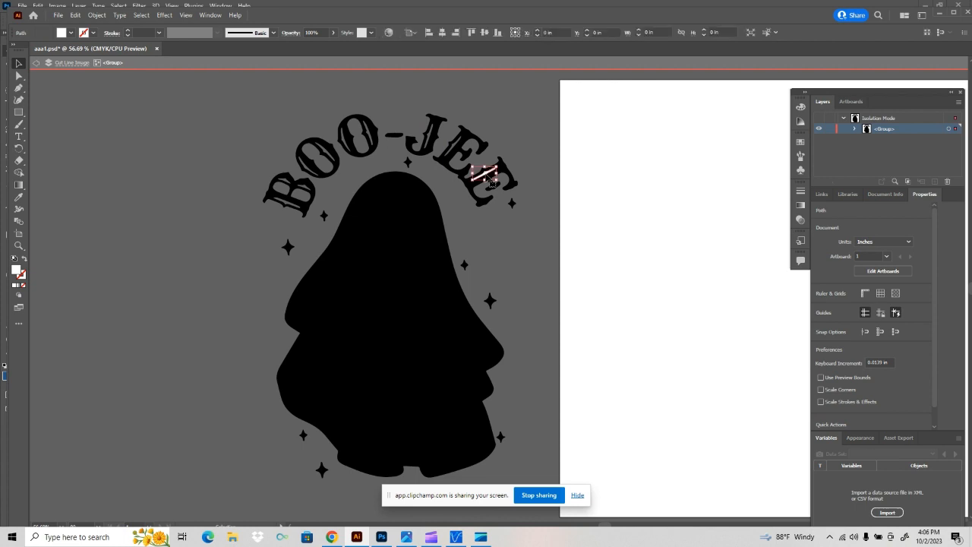
pyautogui.press('Delete')
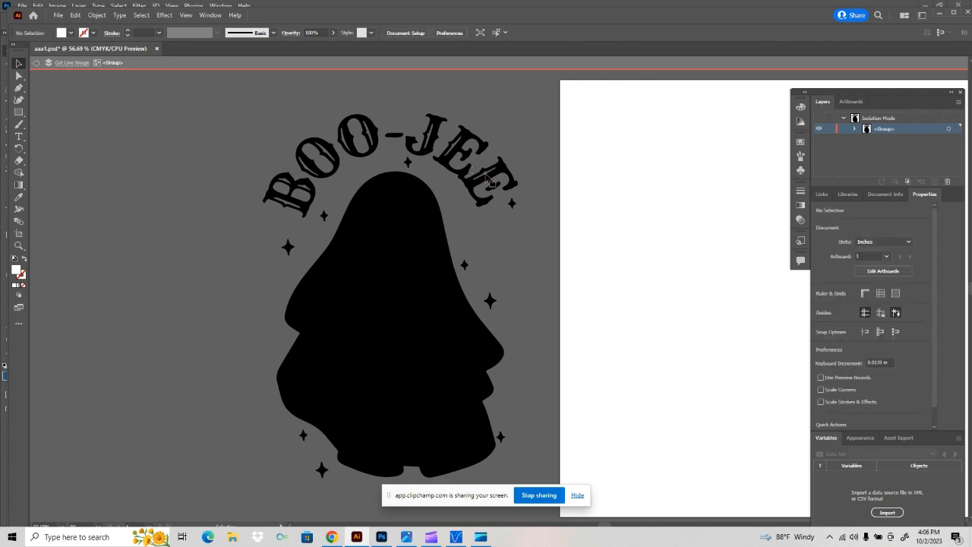
pyautogui.scroll(-1, 398, 228)
pyautogui.scroll(1, 398, 228)
pyautogui.rightClick(395, 225)
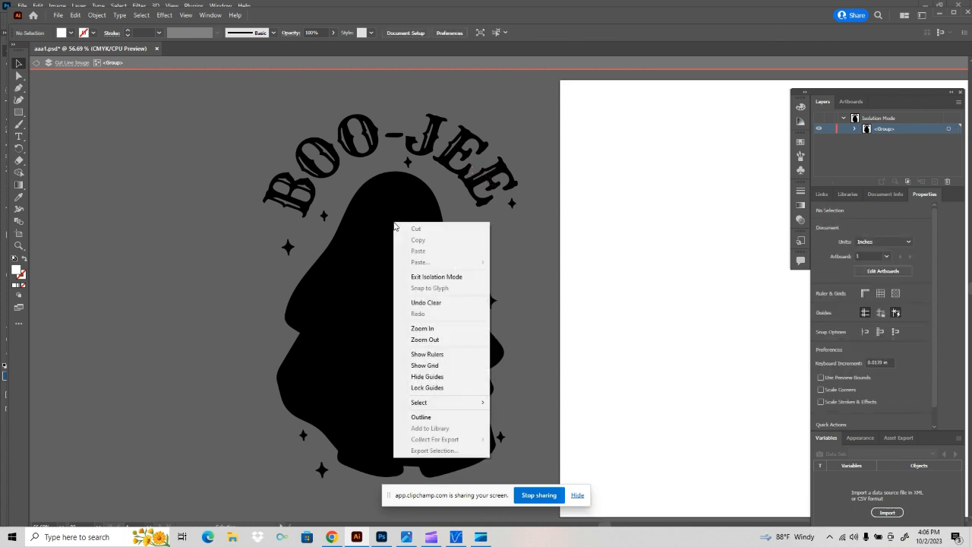
pyautogui.click(427, 278)
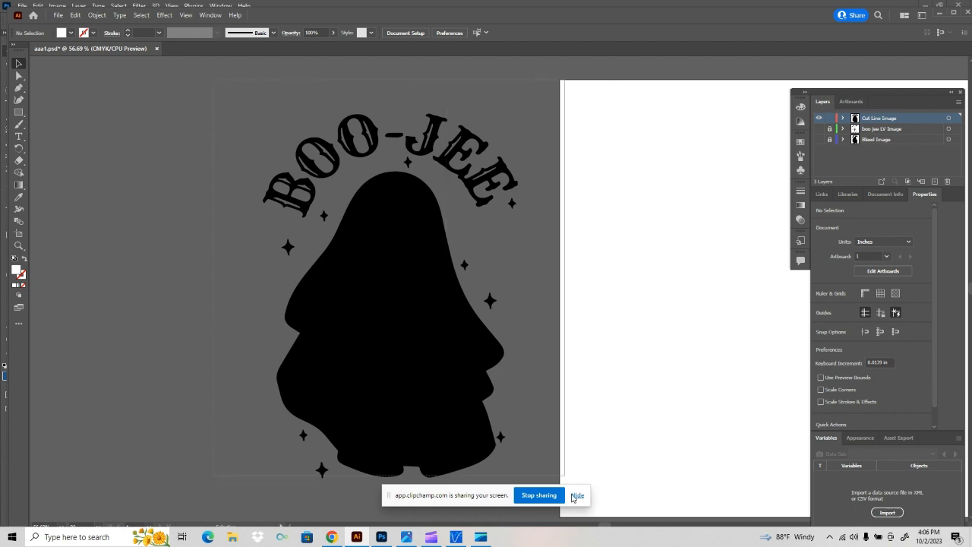
# Swap the fill and stroke of the whole cut line group so it has only a black outline.
pyautogui.click(489, 404)
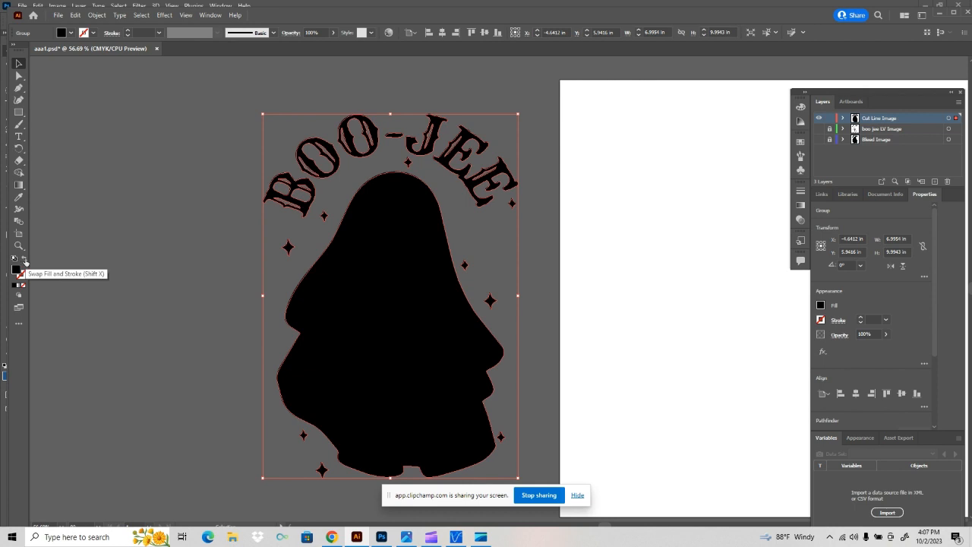
pyautogui.click(25, 262)
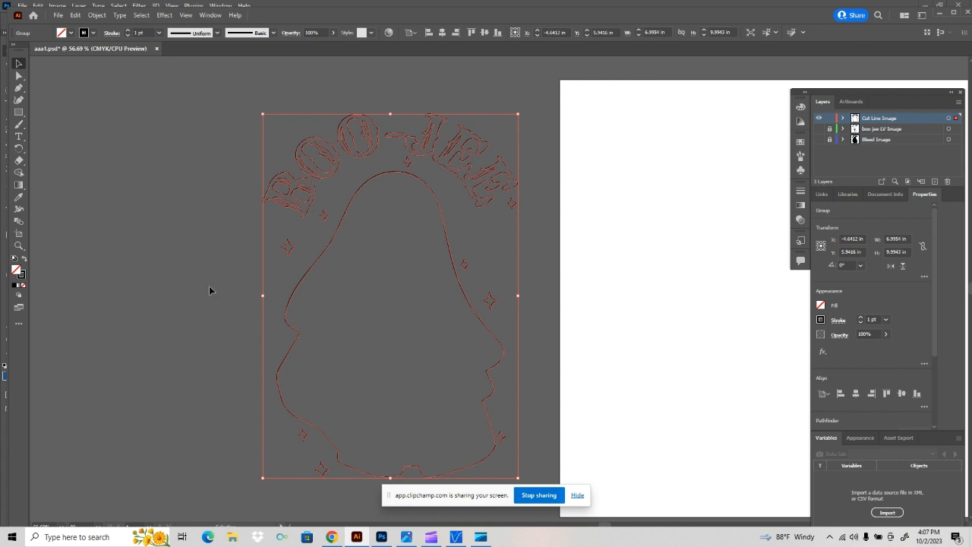
pyautogui.click(248, 238)
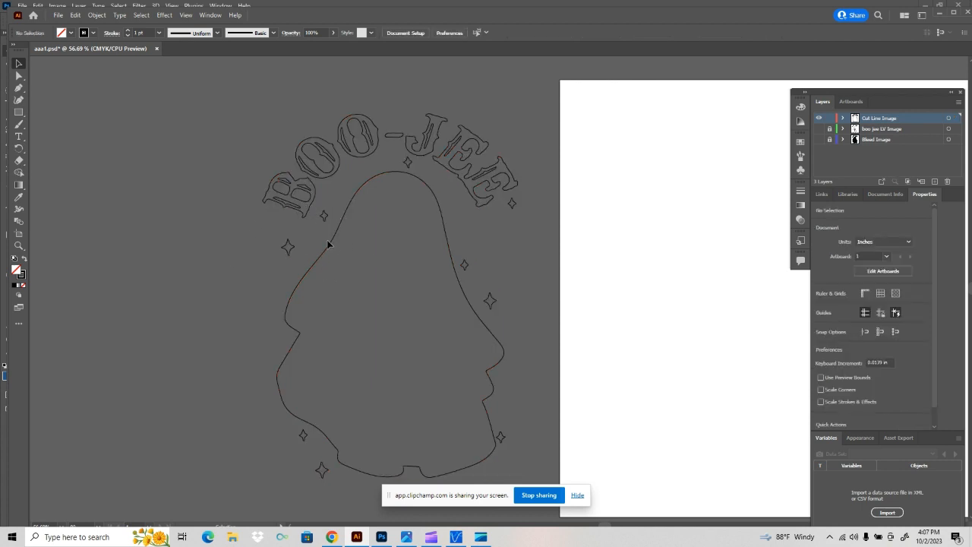
# Start a new stroke swatch for all Cut Line Image artwork, named CutContour, with the Spot Color type.
pyautogui.click(949, 119)
pyautogui.click(821, 320)
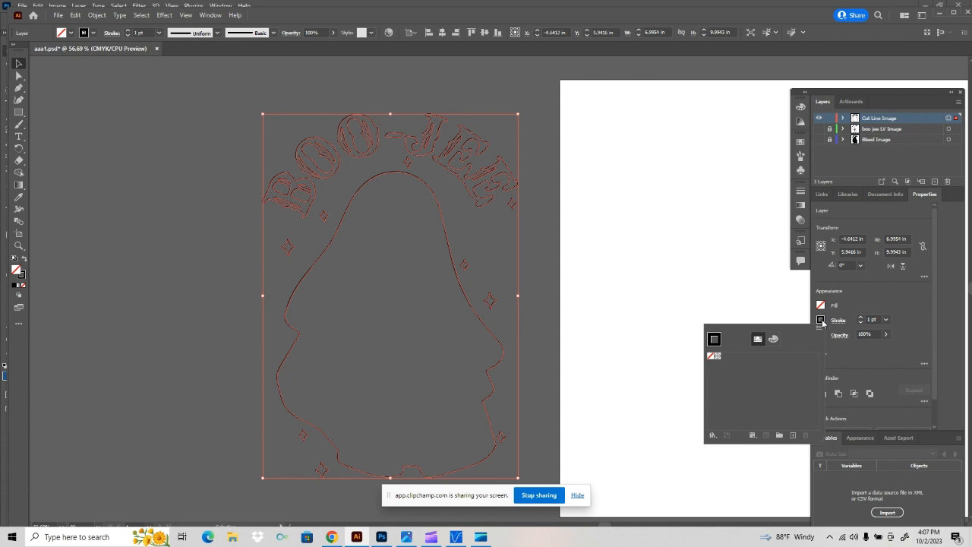
pyautogui.click(795, 437)
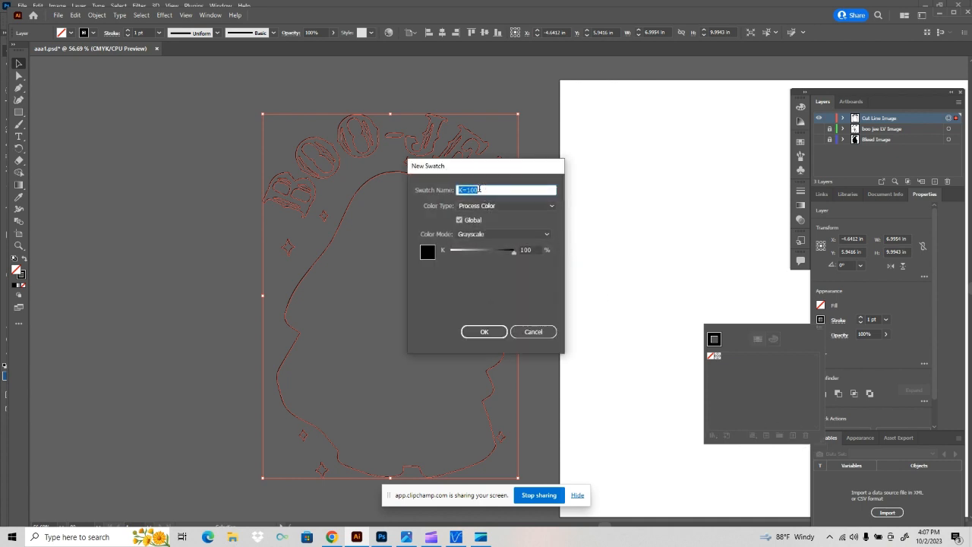
pyautogui.write('CutCu')
pyautogui.click(510, 209)
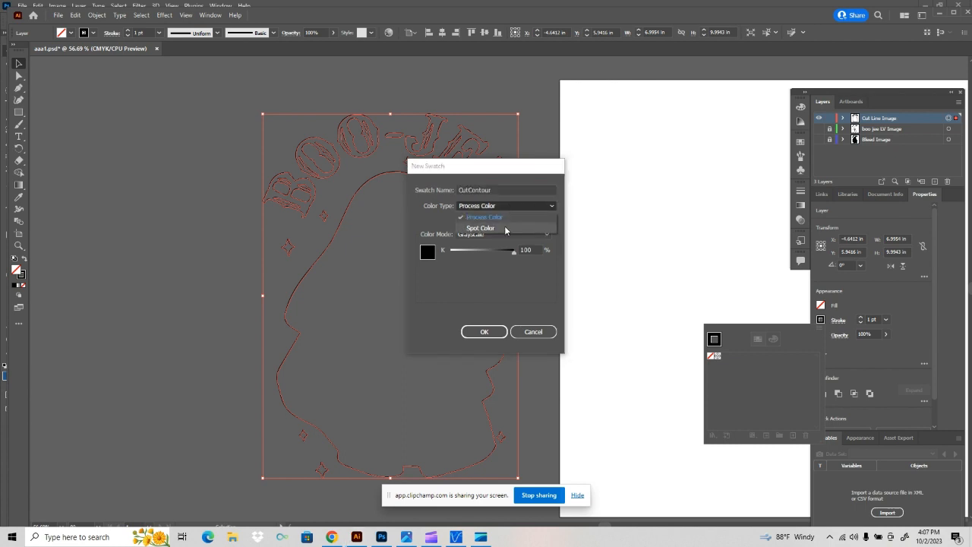
pyautogui.click(506, 228)
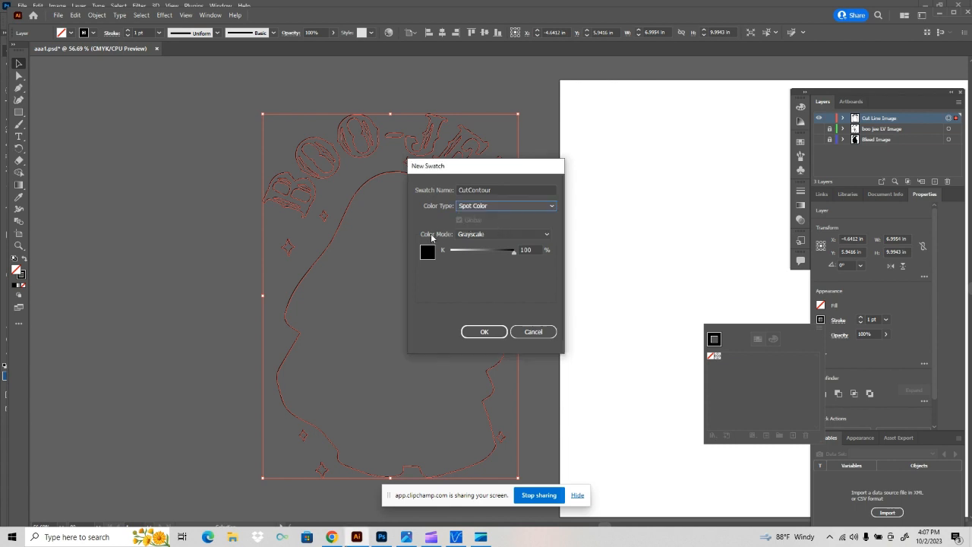
# Set the CutContour swatch to CMYK with 100% magenta and 0% black, and create it.
pyautogui.click(488, 235)
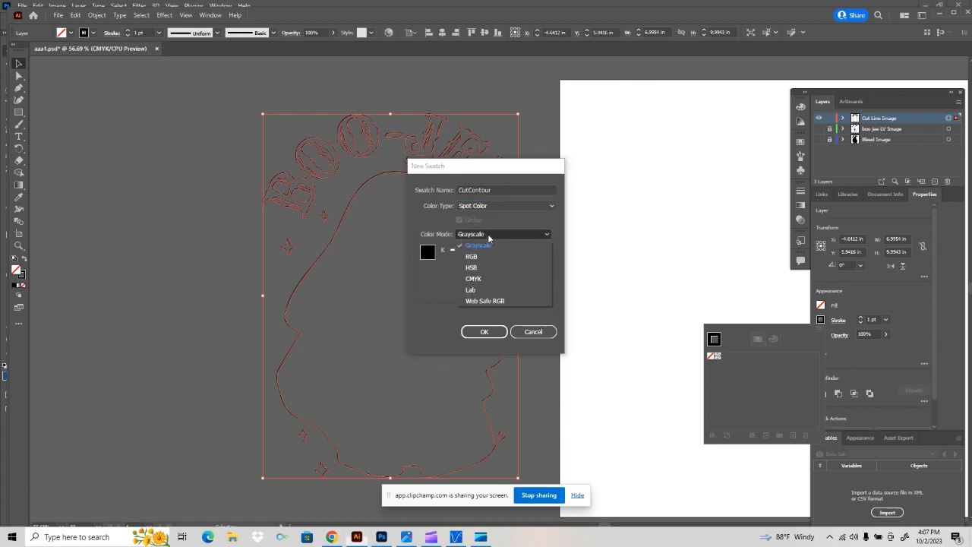
pyautogui.click(490, 278)
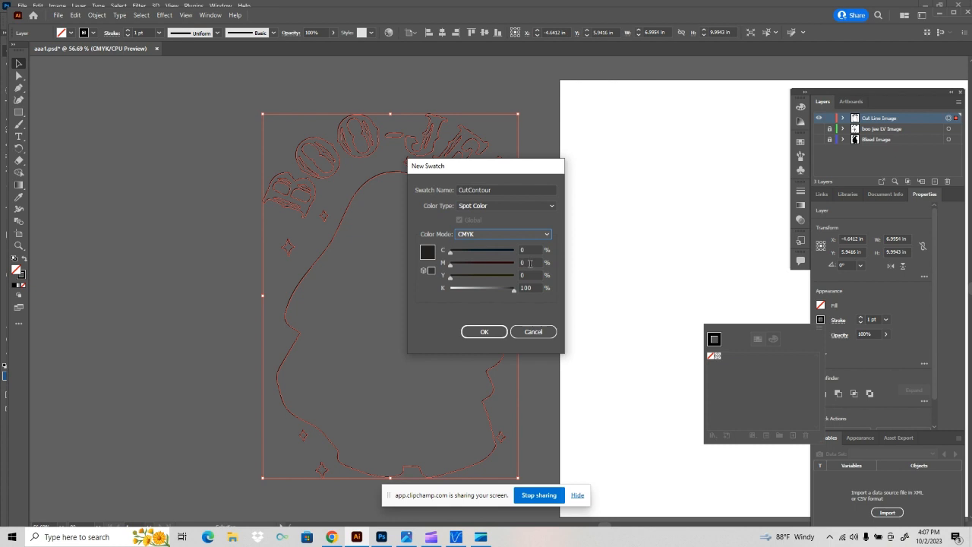
pyautogui.moveTo(530, 263); pyautogui.dragTo(515, 263)
pyautogui.write('100')
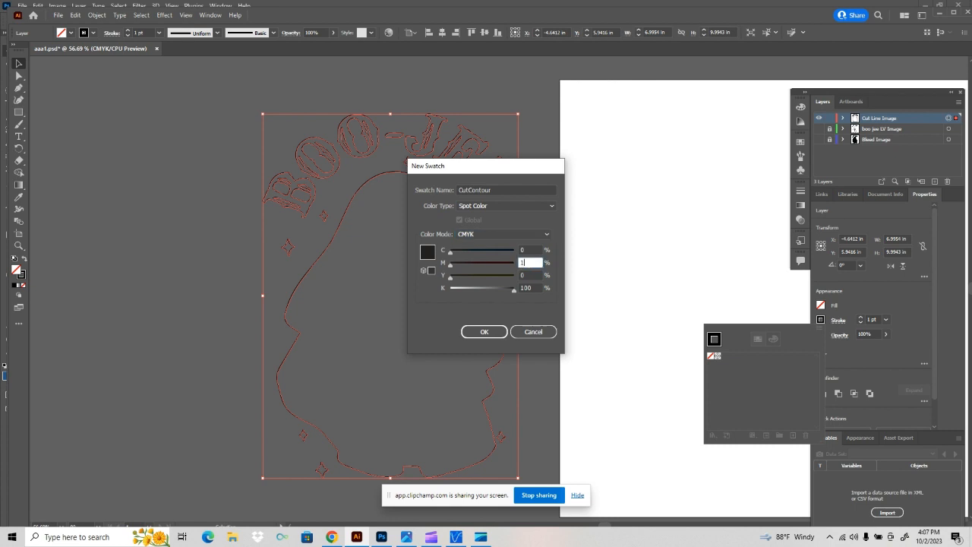
pyautogui.click(534, 287)
pyautogui.write('0')
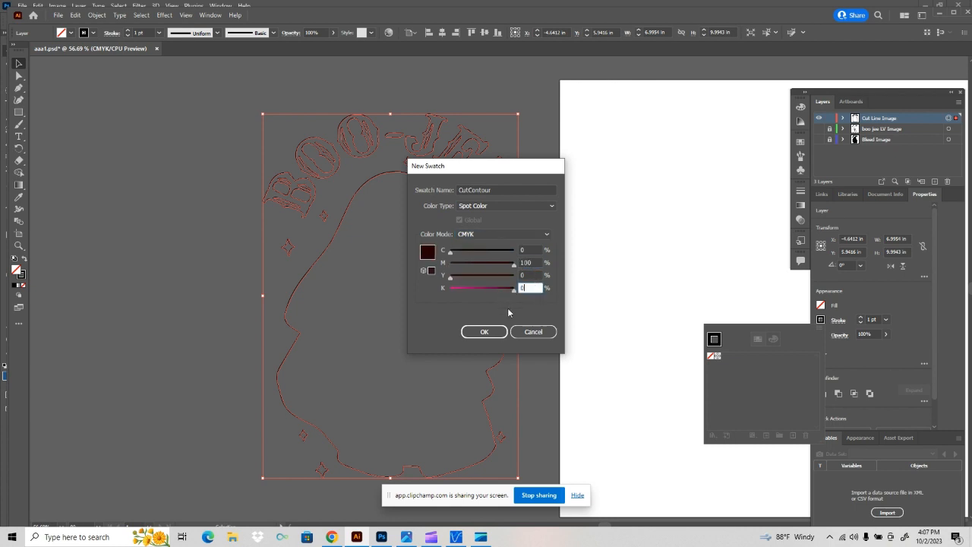
pyautogui.click(485, 332)
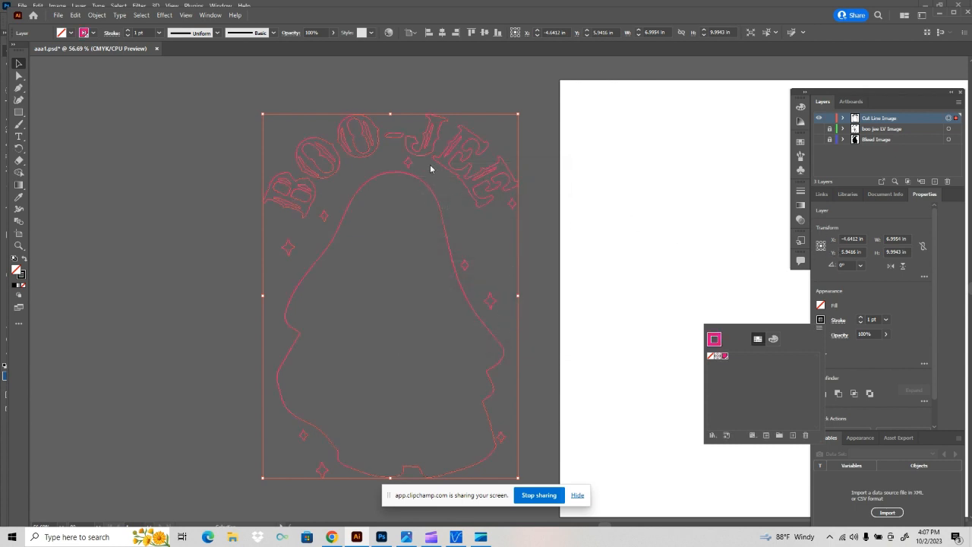
# Reduce the stroke weight of the cut line artwork to 0.25 pt and deselect it.
pyautogui.click(861, 322)
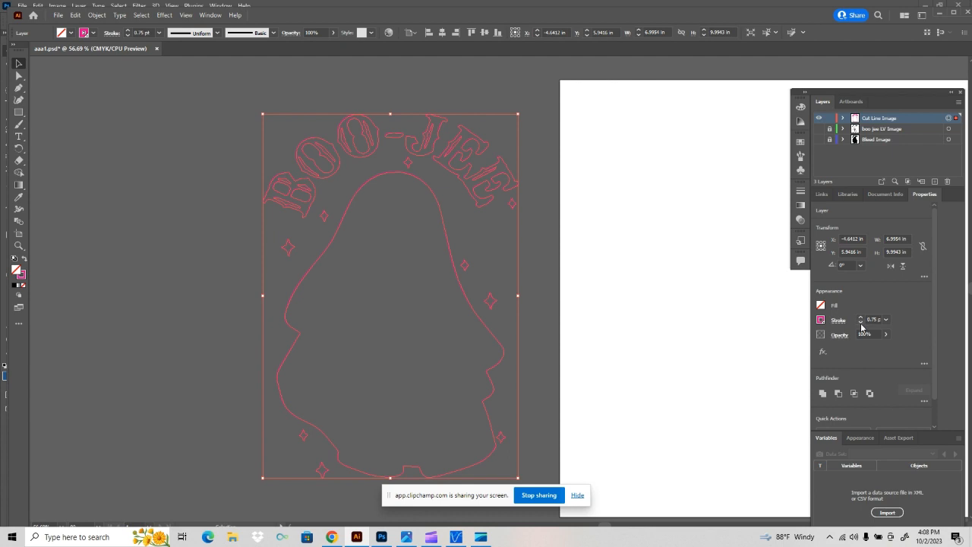
pyautogui.click(861, 323)
pyautogui.click(860, 323)
pyautogui.click(229, 219)
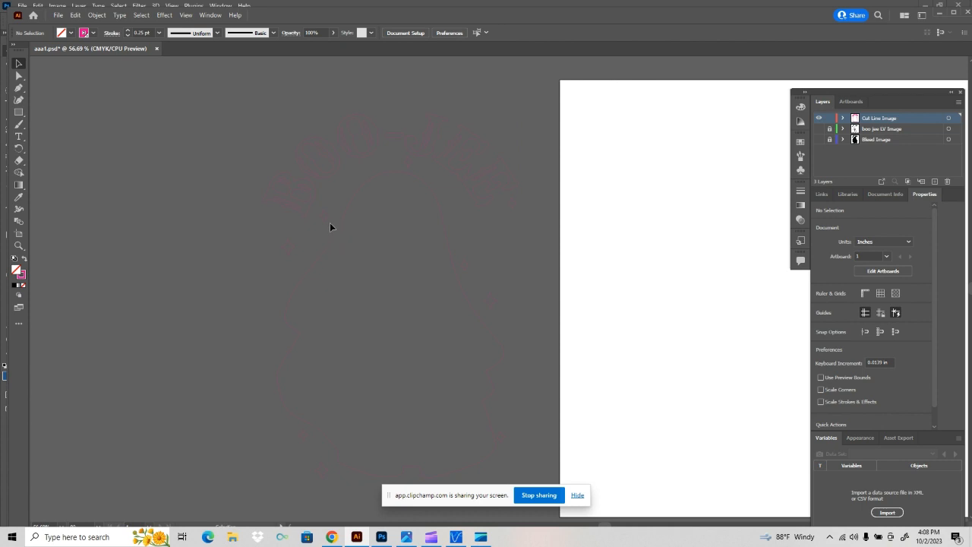
# Show and unlock the boo jee LV Image and Bleed Image layers.
pyautogui.click(819, 129)
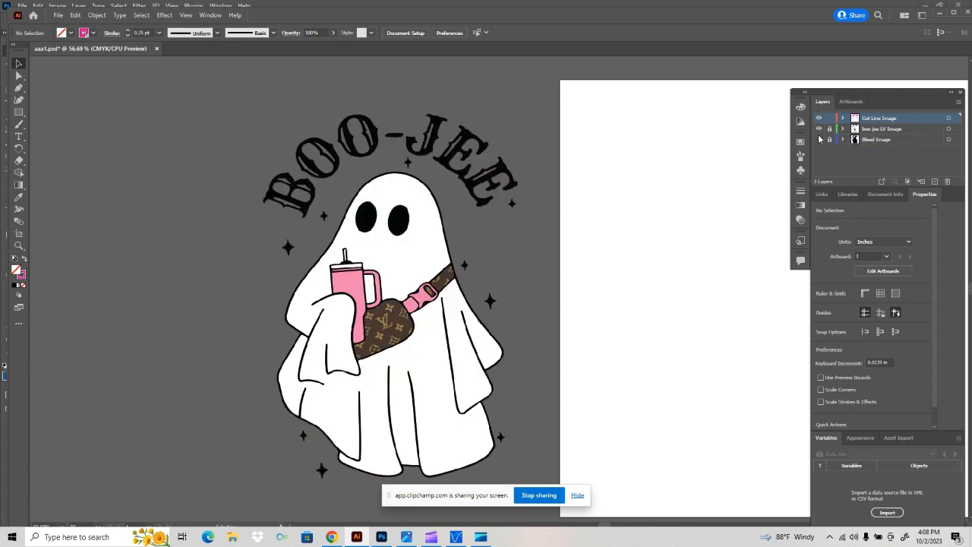
pyautogui.click(819, 140)
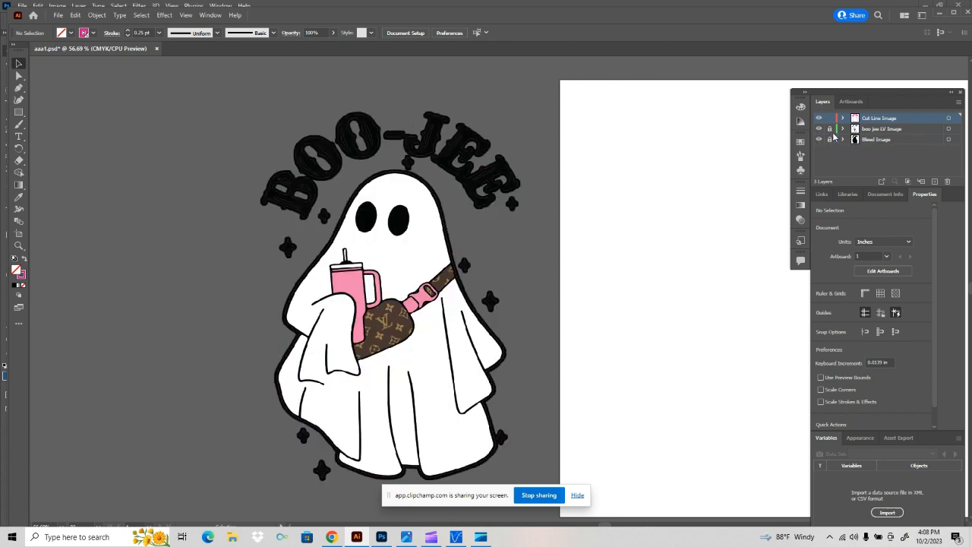
pyautogui.click(829, 140)
# Select the artwork on all three layers and move it together onto the artboard, near its left edge.
pyautogui.moveTo(181, 97); pyautogui.dragTo(539, 475)
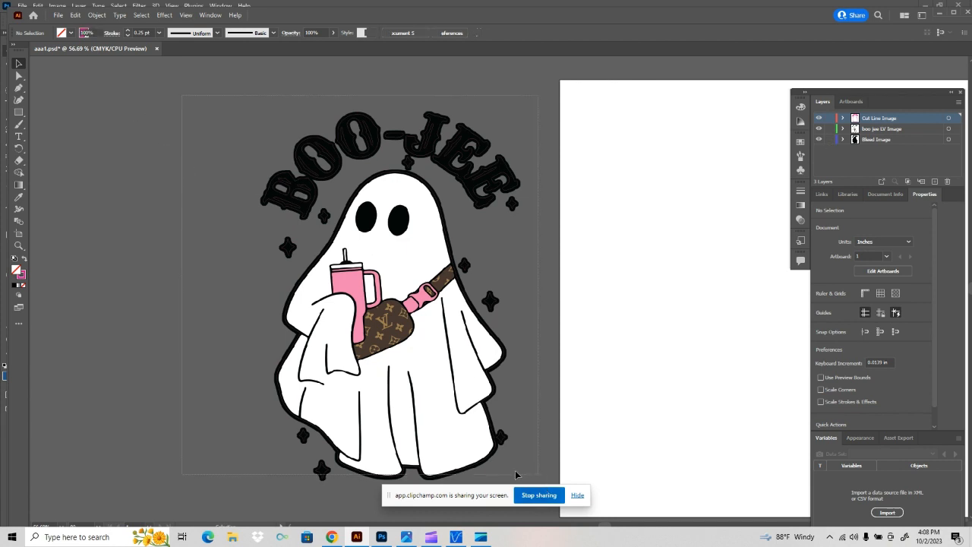
pyautogui.moveTo(423, 395); pyautogui.dragTo(731, 389)
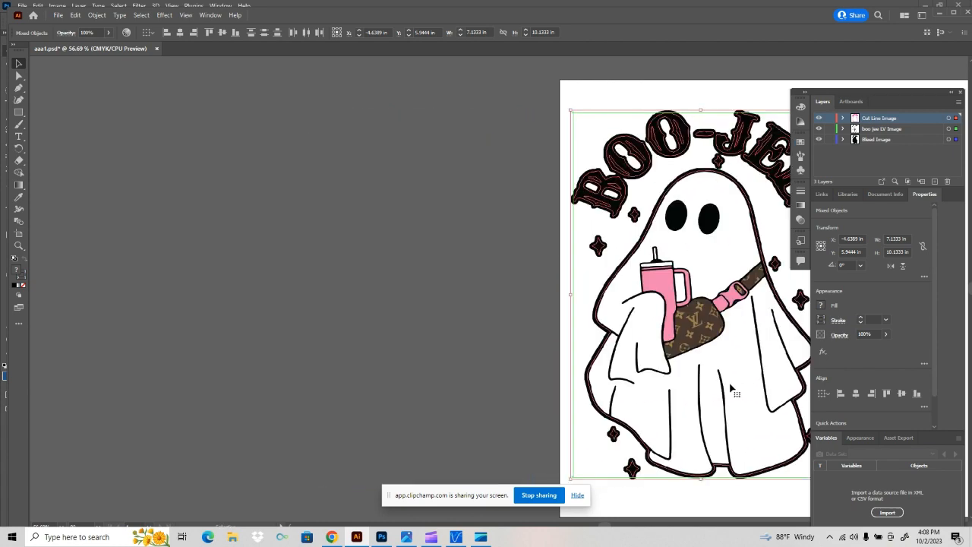
pyautogui.moveTo(605, 529); pyautogui.dragTo(638, 525)
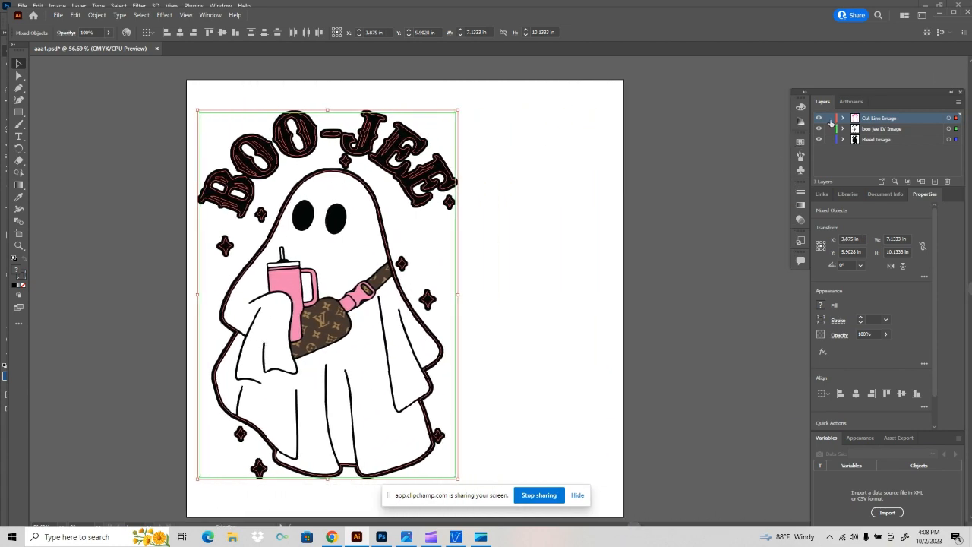
# Lock and hide the Cut Line Image and boo jee LV Image layers, leaving only the Bleed Image layer visible.
pyautogui.click(830, 119)
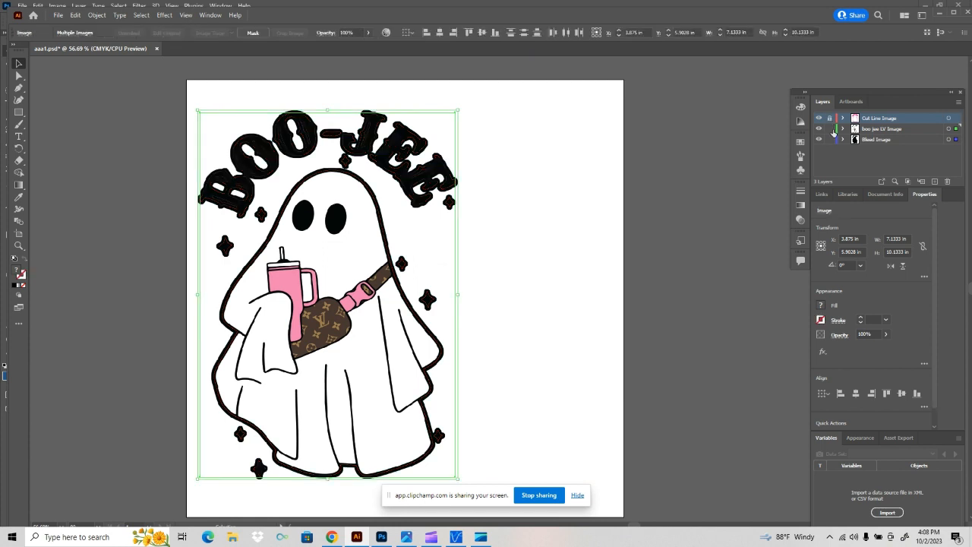
pyautogui.click(830, 128)
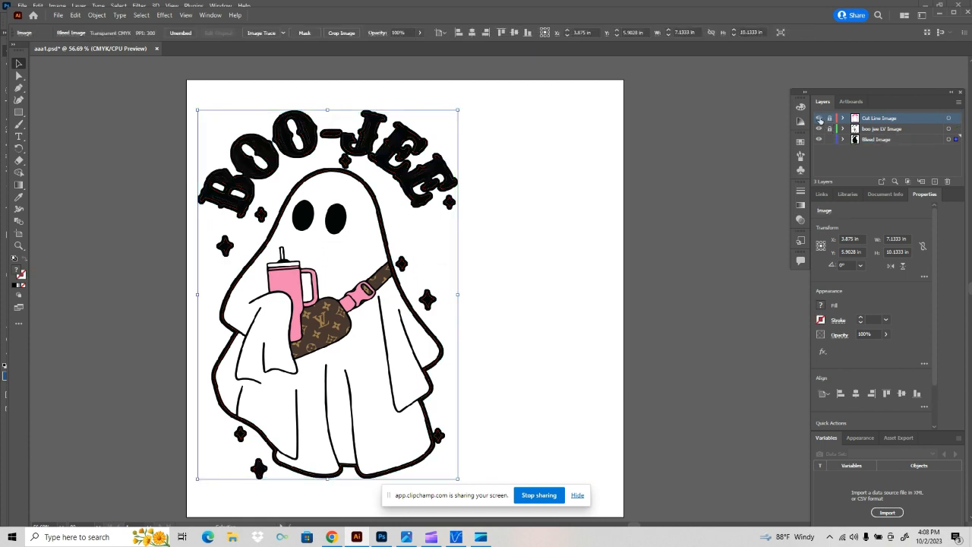
pyautogui.click(818, 118)
pyautogui.click(819, 128)
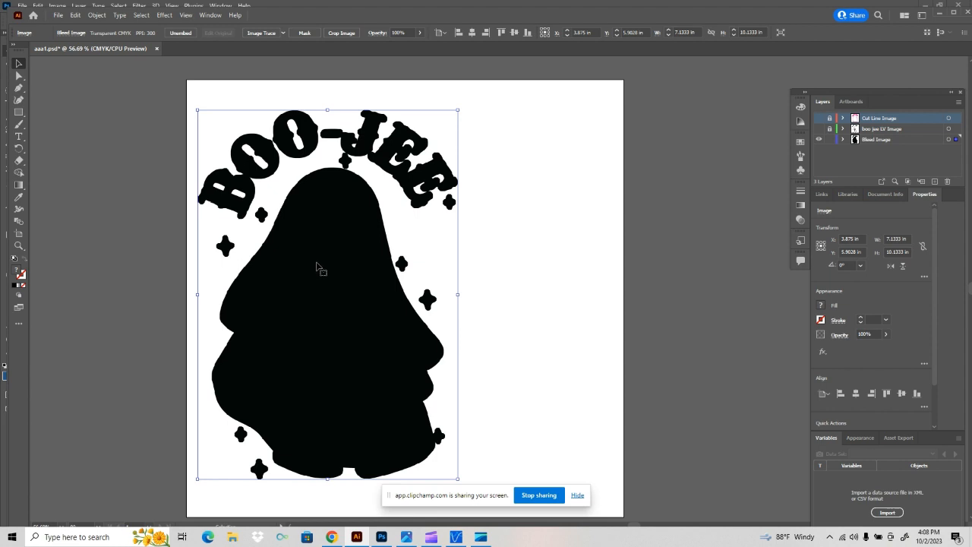
# Trace the bleed image with the Silhouettes preset and expand the tracing into vector shapes.
pyautogui.click(283, 33)
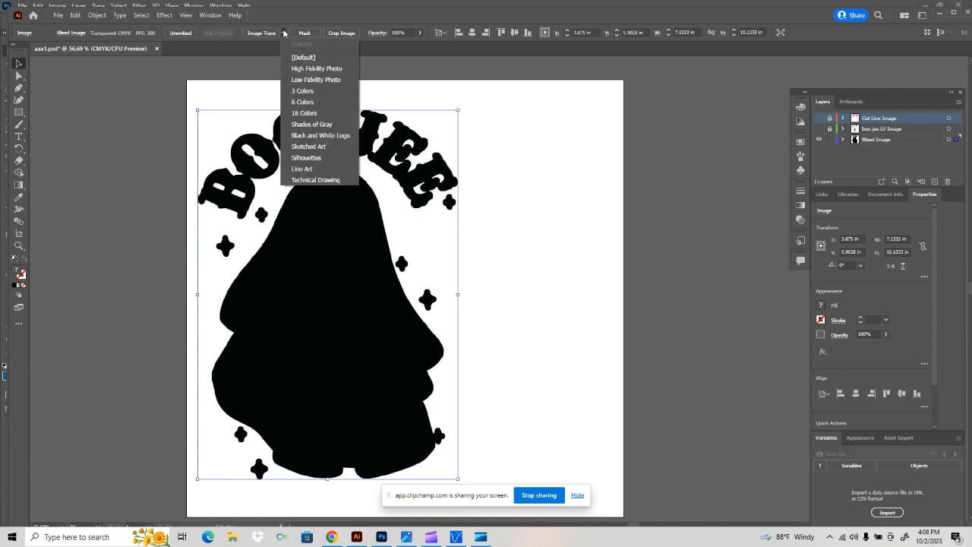
pyautogui.click(327, 158)
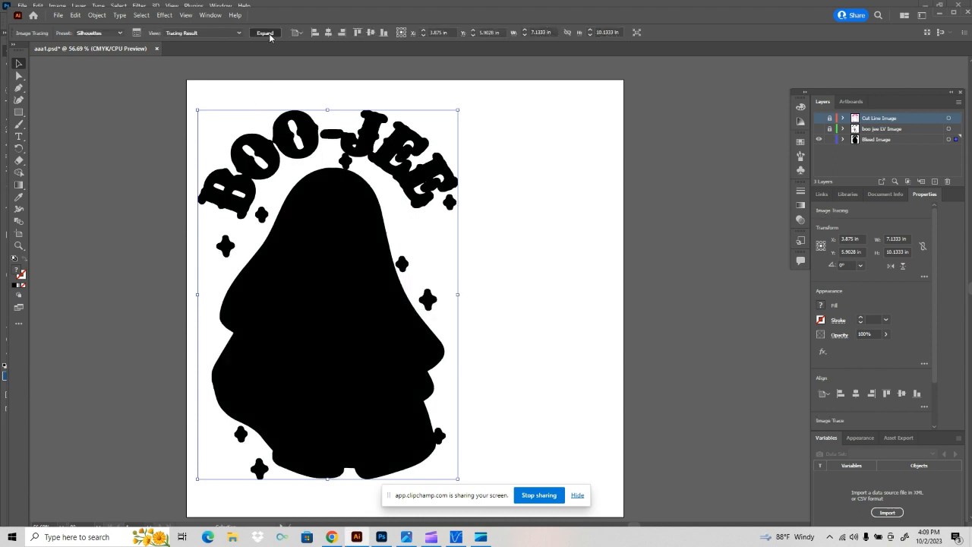
pyautogui.click(265, 33)
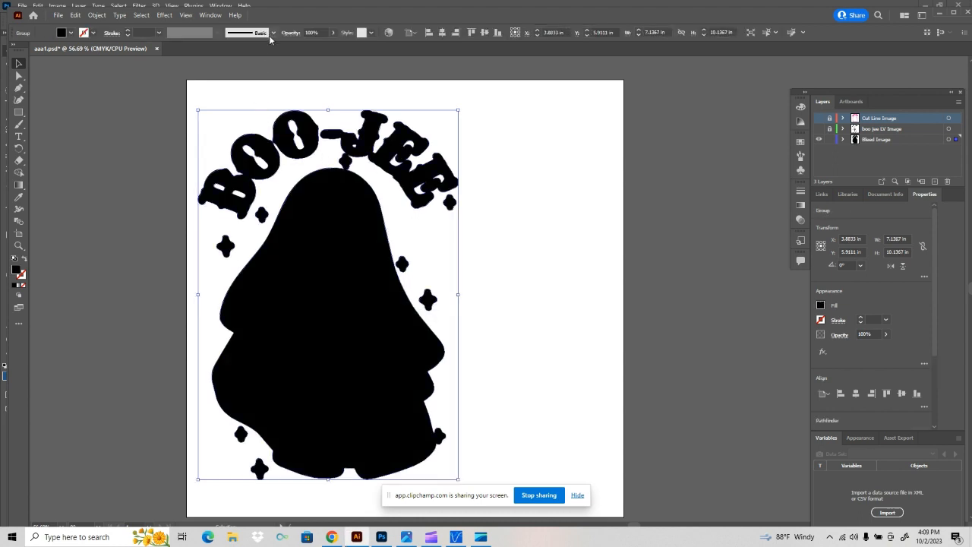
# Show and unlock the boo jee LV Image layer, target all artwork on the Bleed Image layer and open its fill color.
pyautogui.click(819, 130)
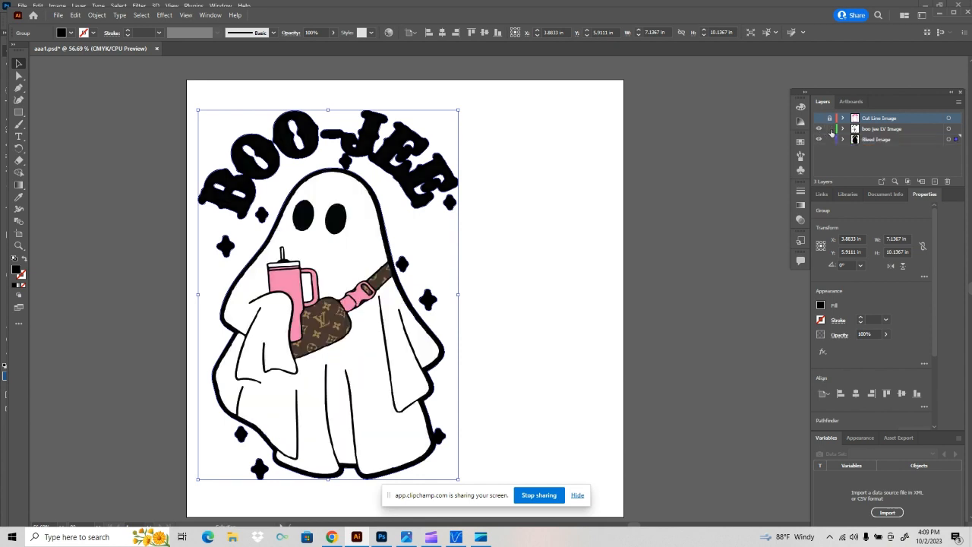
pyautogui.click(948, 141)
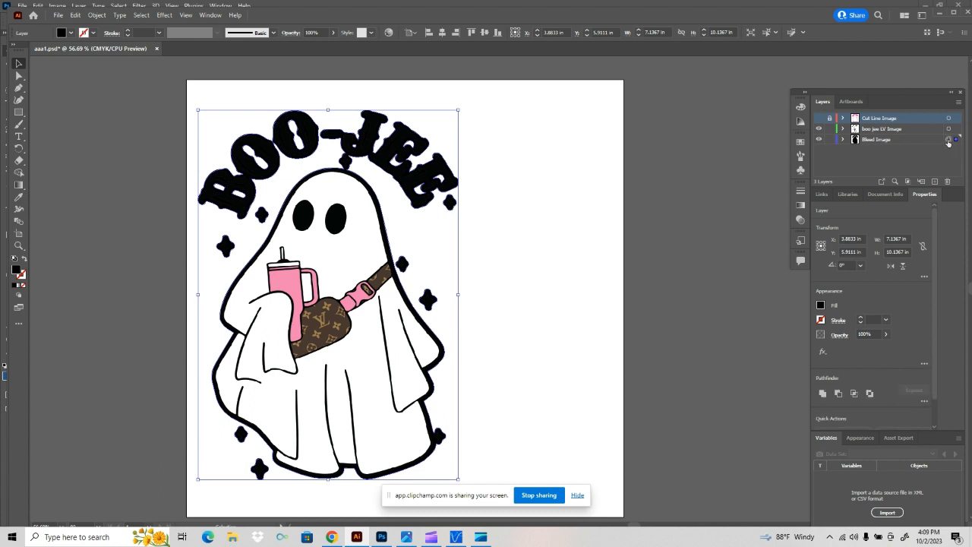
pyautogui.click(820, 306)
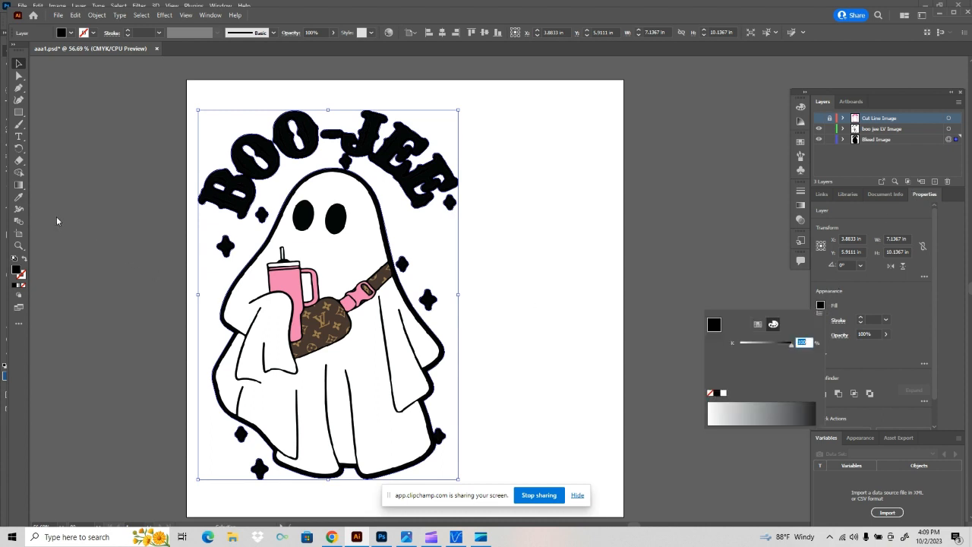
# Try the cup's pink and the bag's dark brown as the bleed fill, sampling each with the Eyedropper.
pyautogui.click(20, 199)
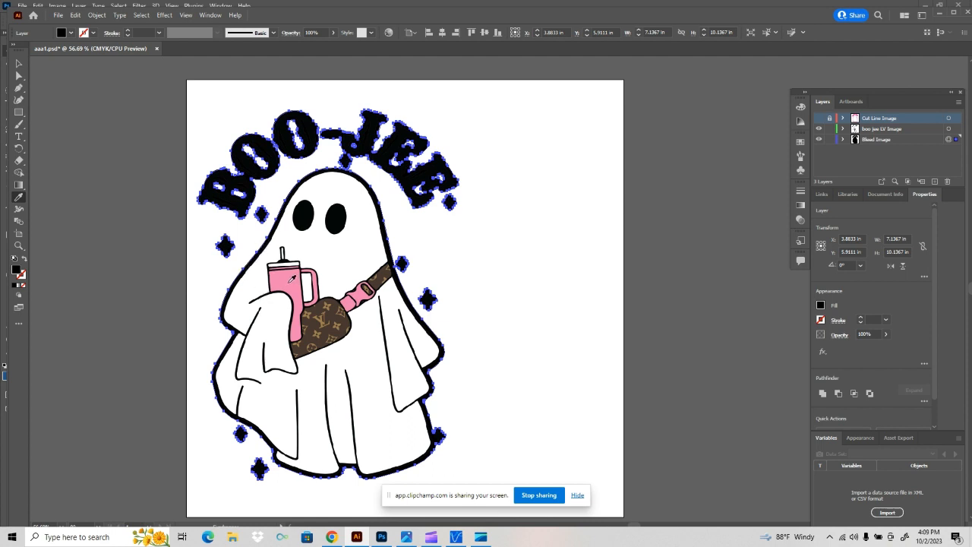
pyautogui.click(291, 280)
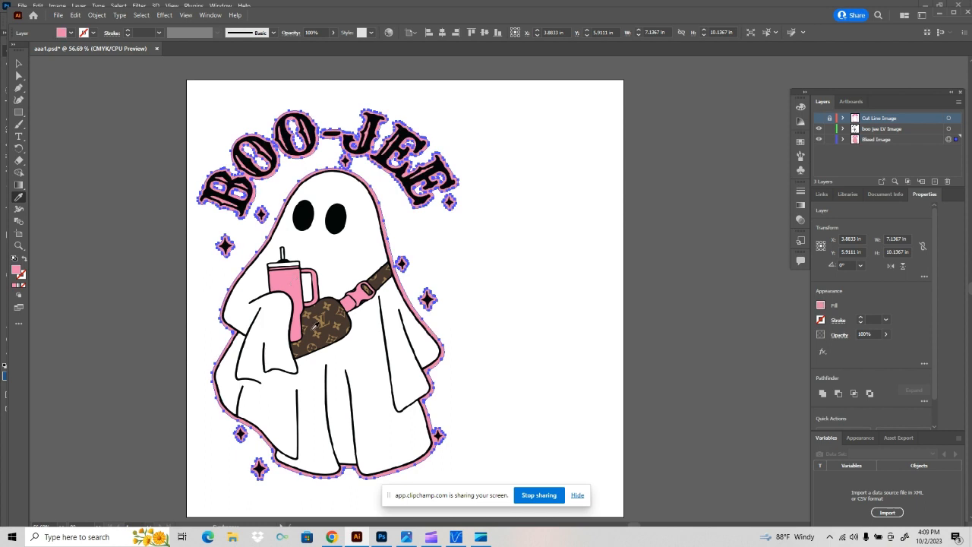
pyautogui.click(316, 323)
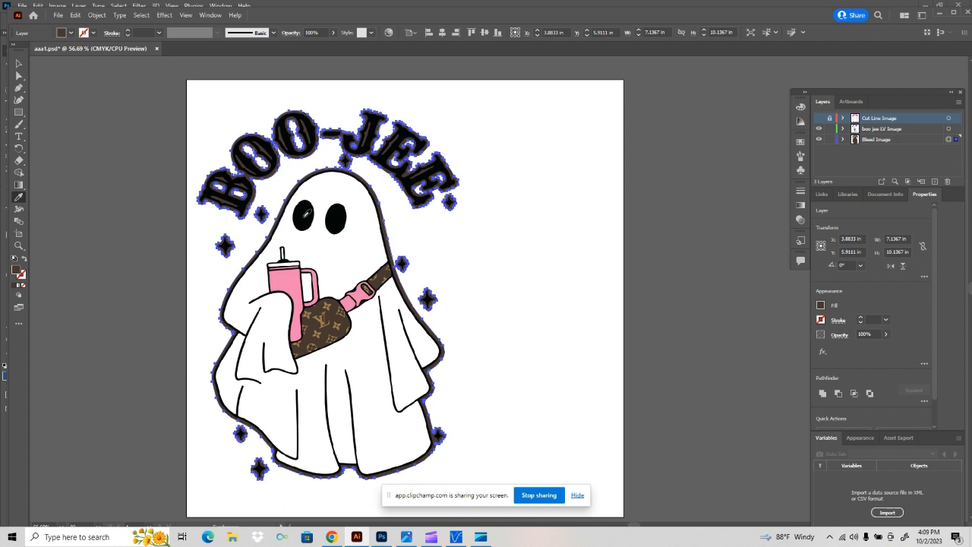
# Fill the bleed artwork with the black sampled from the ghost's eye and deselect it.
pyautogui.click(305, 215)
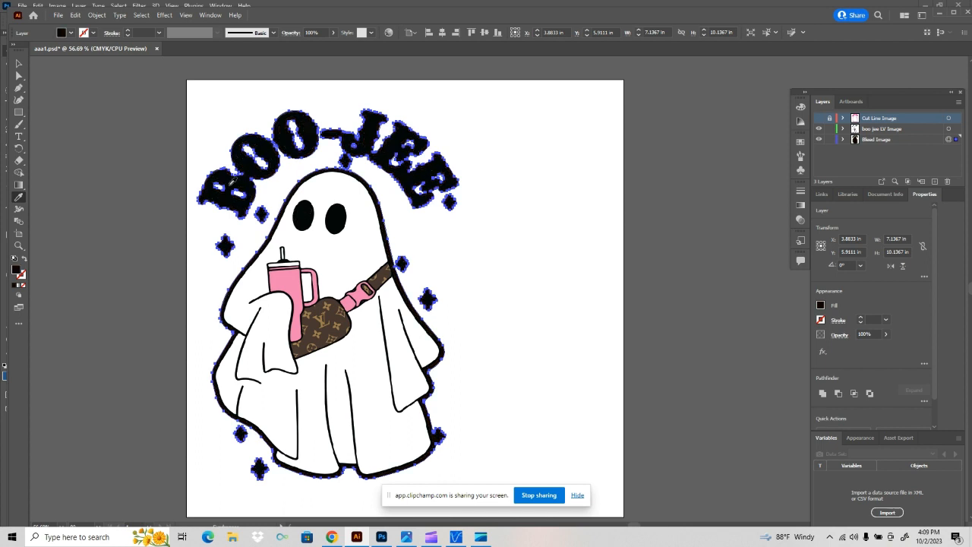
pyautogui.click(20, 66)
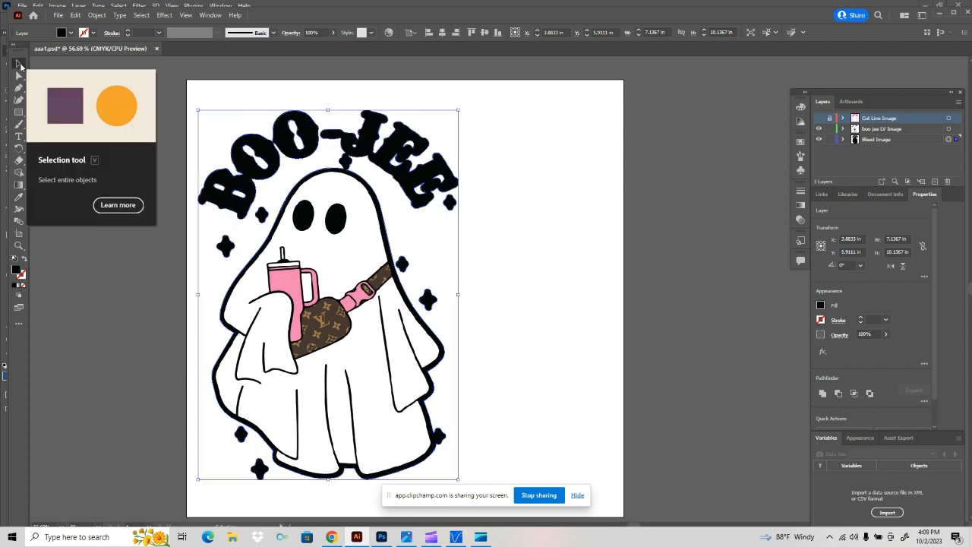
pyautogui.click(111, 208)
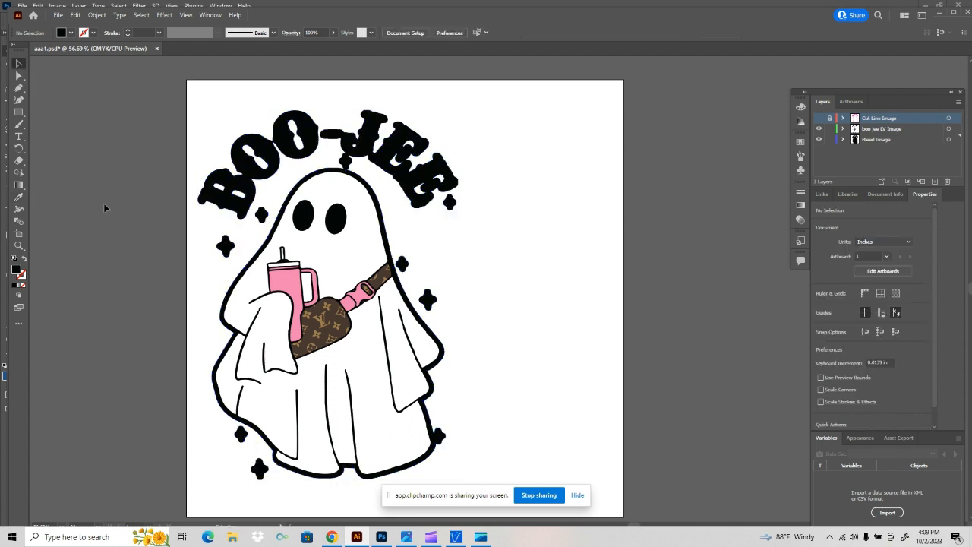
# Show and unlock the Cut Line Image layer and shrink the artboard closely around the artwork to about 7.36 by 10.38 in.
pyautogui.click(820, 120)
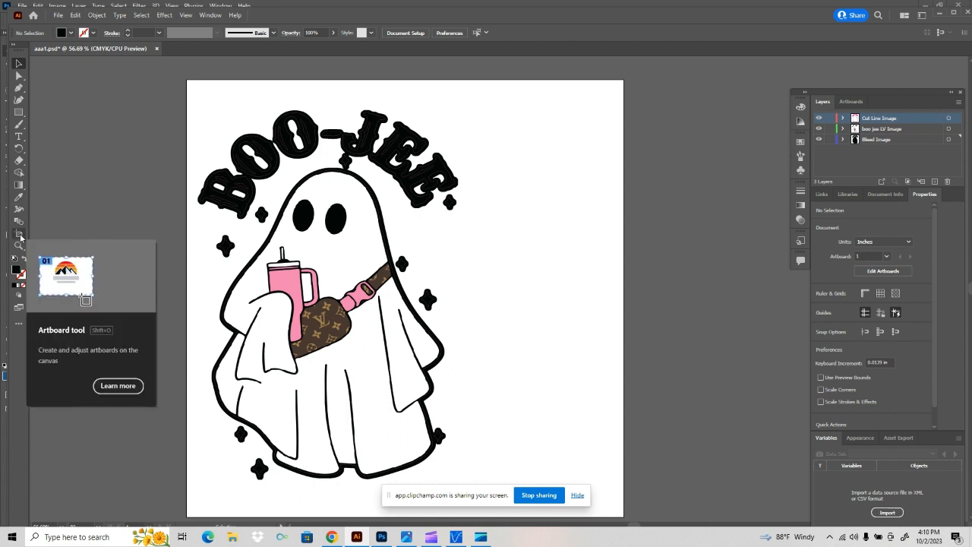
pyautogui.click(21, 236)
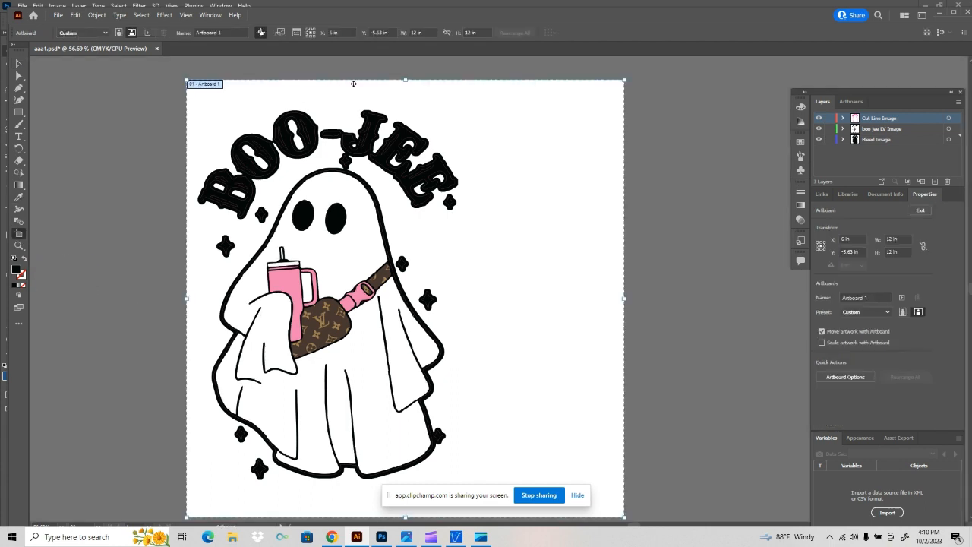
pyautogui.moveTo(405, 80); pyautogui.dragTo(411, 107)
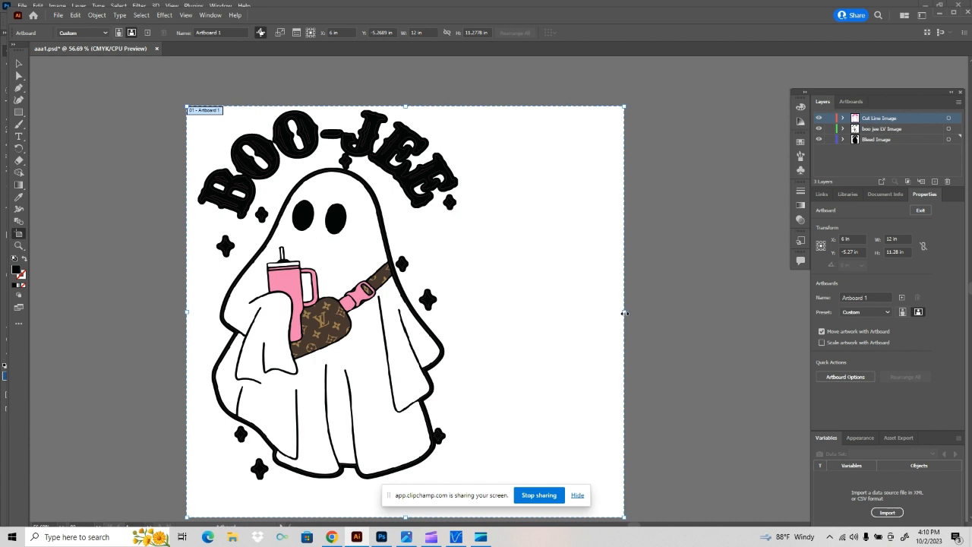
pyautogui.moveTo(625, 313); pyautogui.dragTo(463, 320)
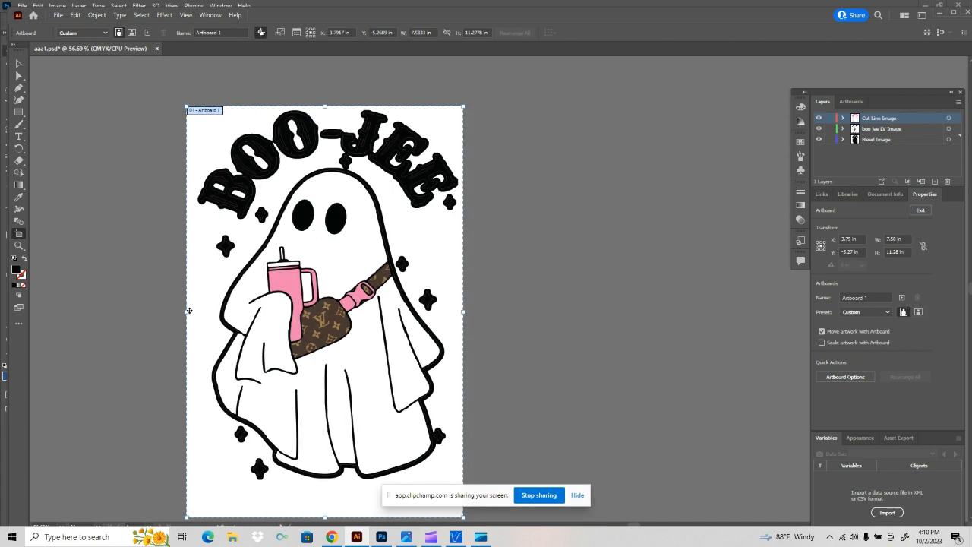
pyautogui.moveTo(189, 310); pyautogui.dragTo(195, 313)
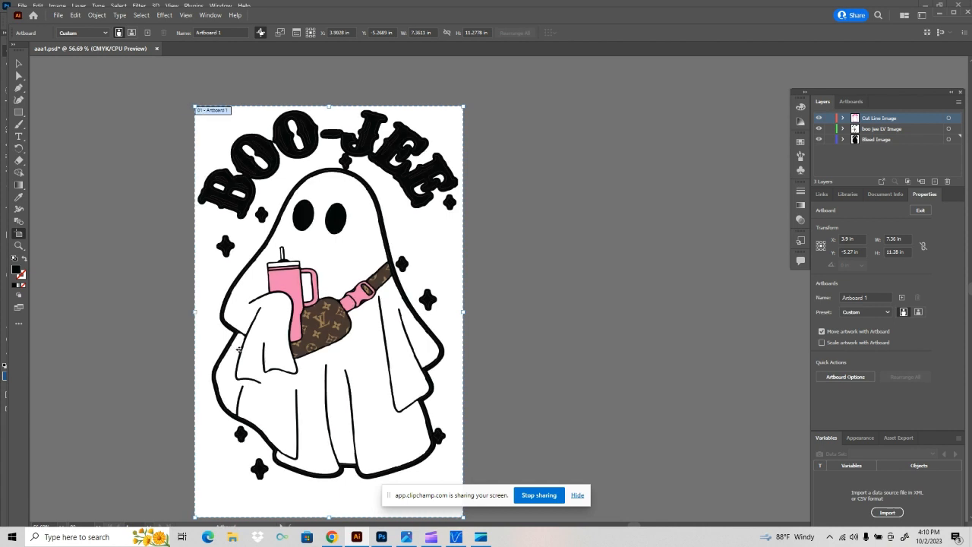
pyautogui.scroll(-1, 239, 349)
pyautogui.moveTo(327, 481); pyautogui.dragTo(325, 447)
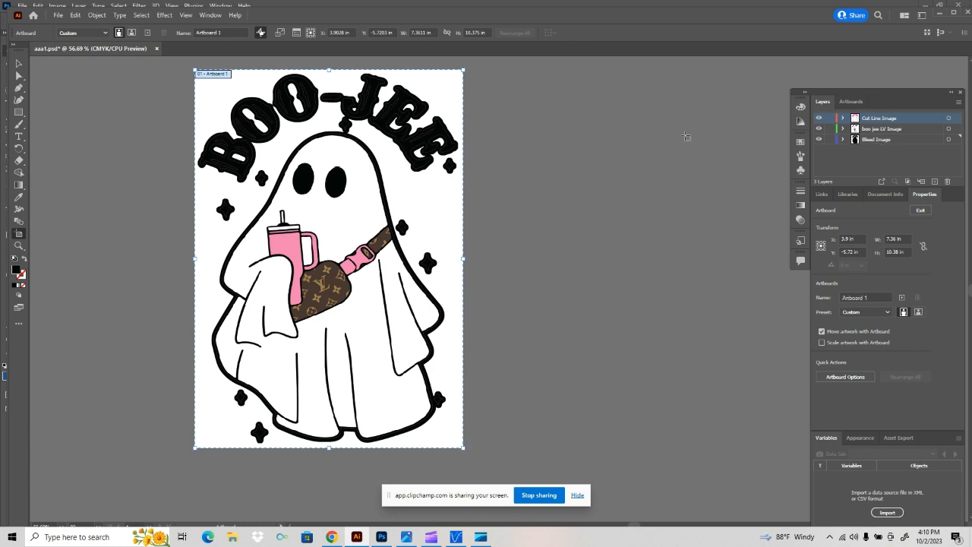
# Save the document on the computer in Downloads as the Illustrator file aaa1.ai, accepting the spot color notice and the Illustrator 2020 options.
pyautogui.click(58, 17)
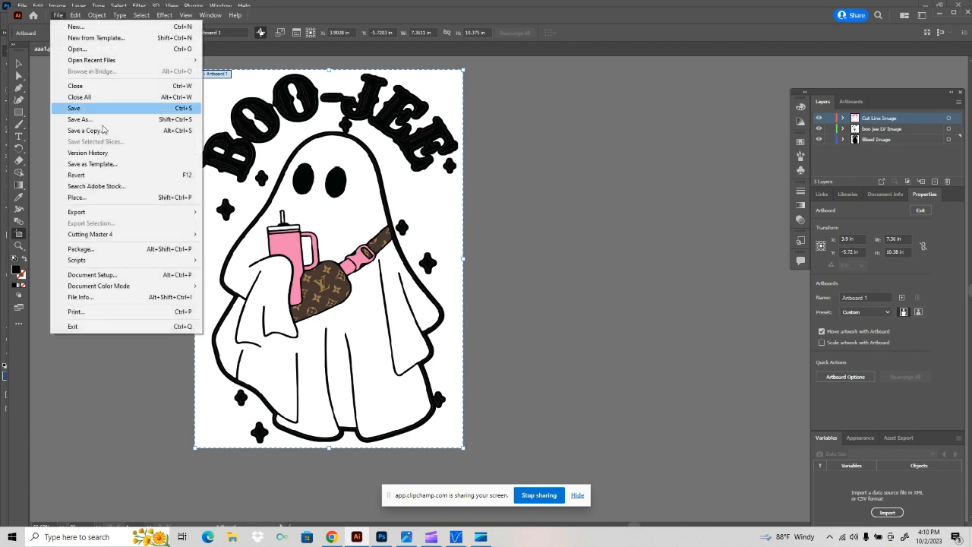
pyautogui.click(114, 120)
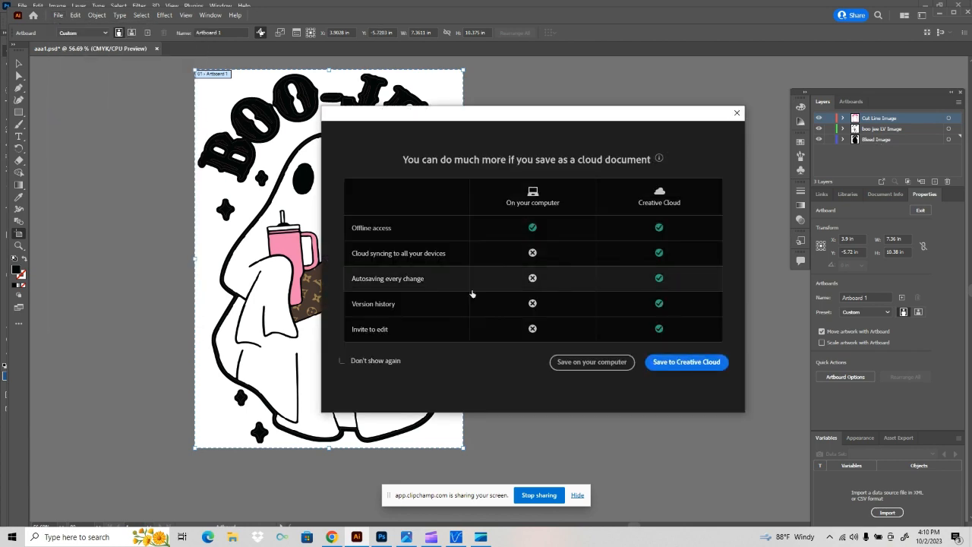
pyautogui.click(592, 361)
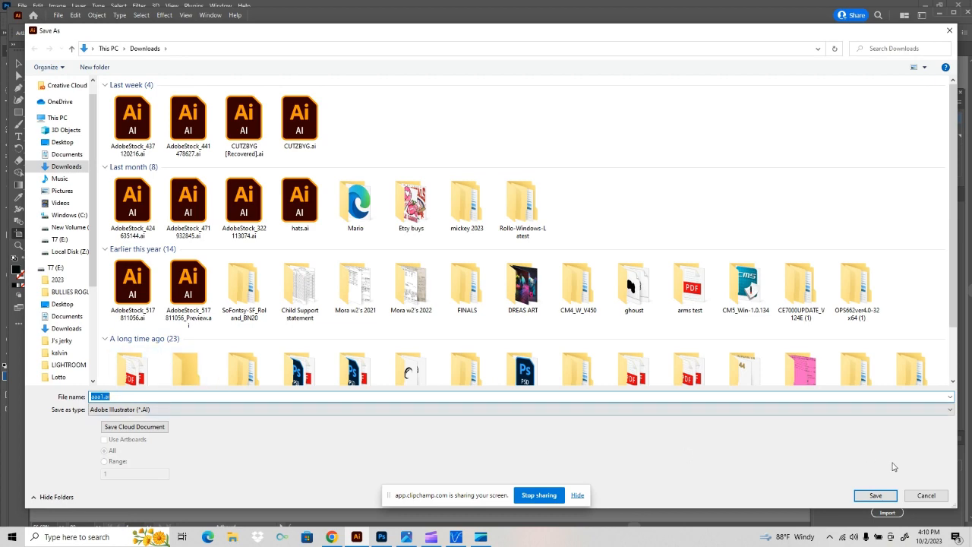
pyautogui.click(875, 495)
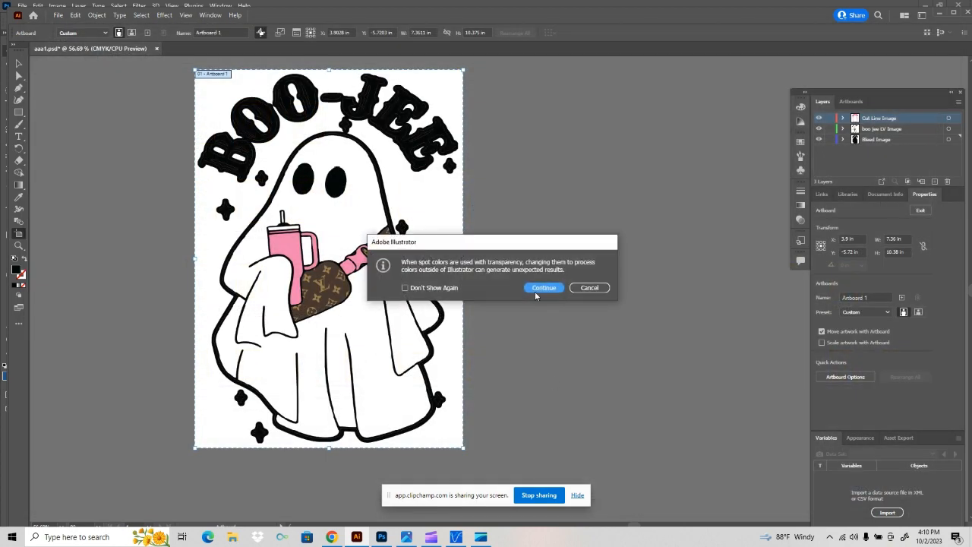
pyautogui.click(535, 290)
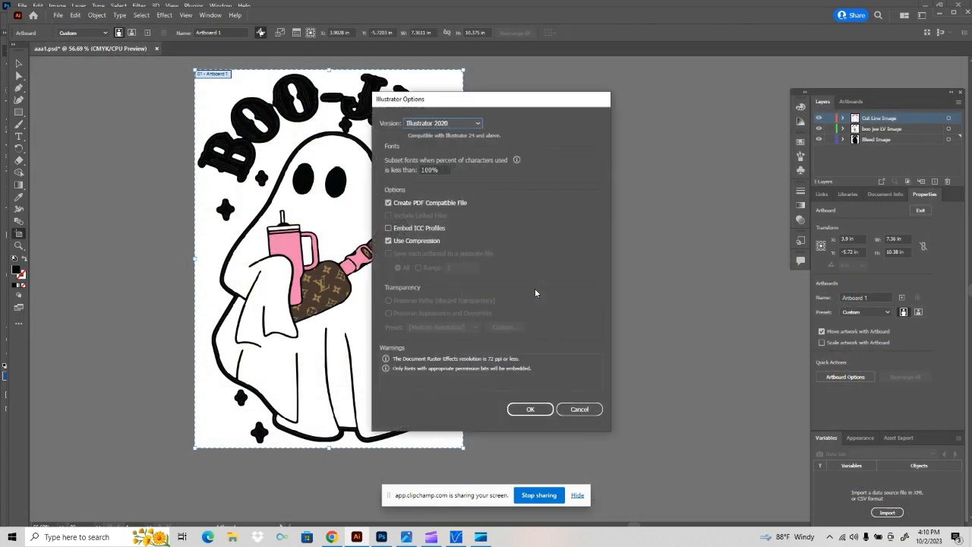
pyautogui.click(537, 409)
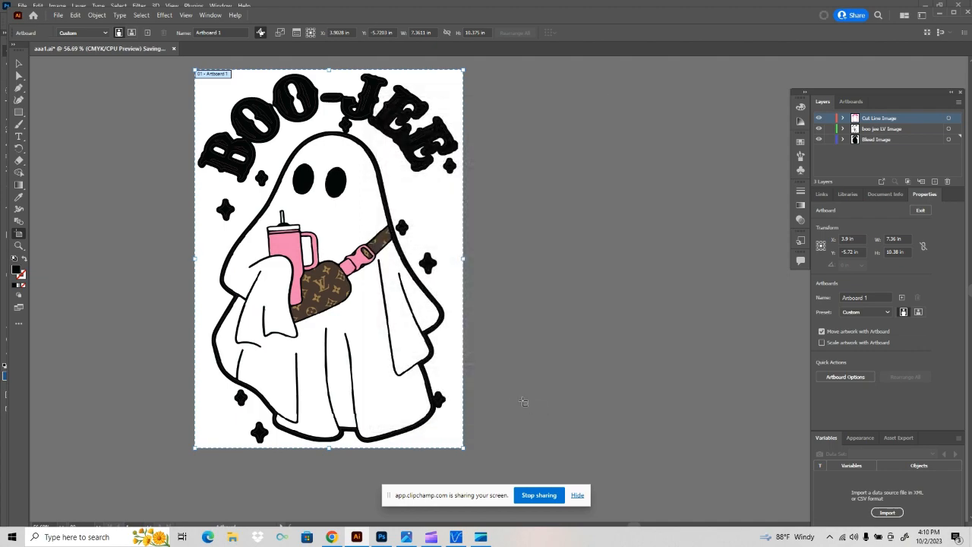
# Switch to VersaWorks and add aaa1.pdf from Downloads as a job in Queue A.
pyautogui.click(455, 537)
pyautogui.moveTo(46, 28)
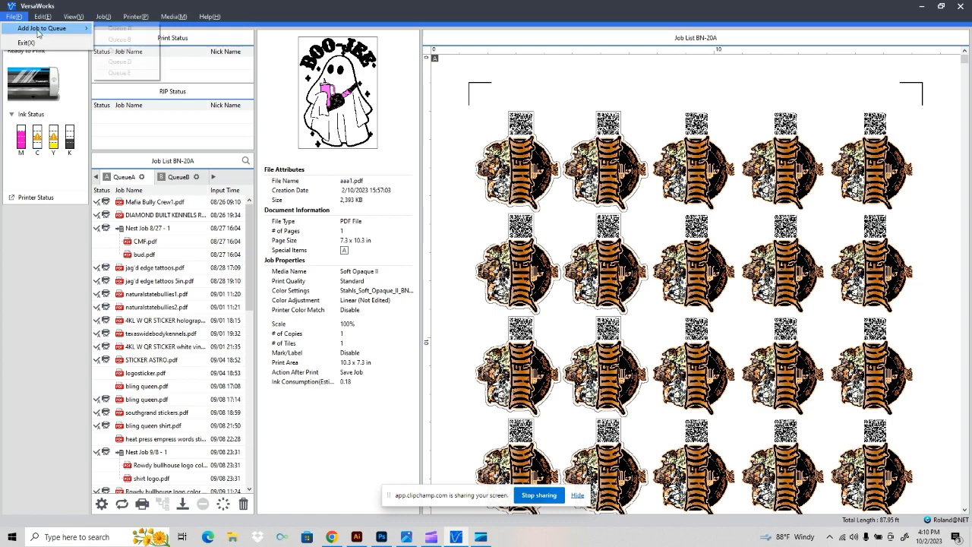
pyautogui.click(114, 28)
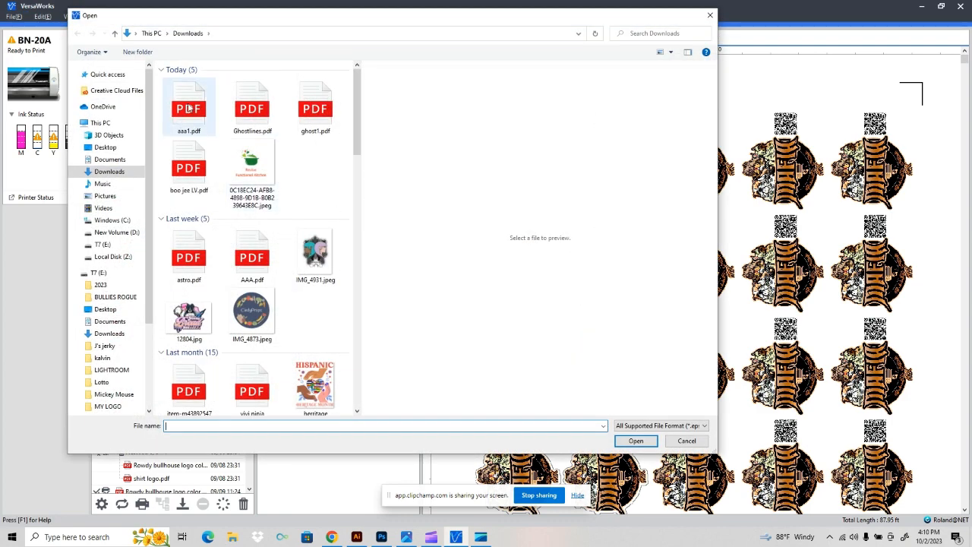
pyautogui.doubleClick(189, 109)
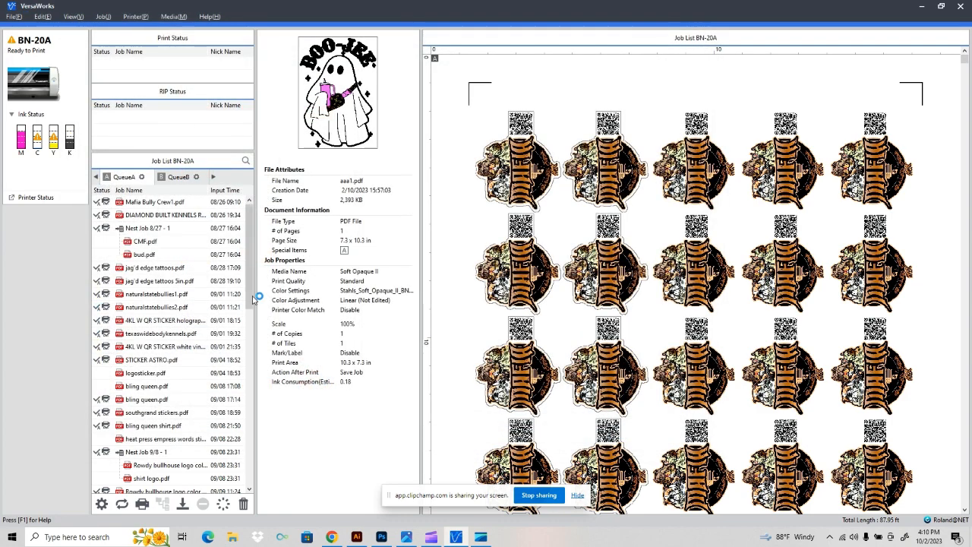
# Open the settings of the newly added aaa1.pdf job and get the media width from the printer.
pyautogui.moveTo(249, 296); pyautogui.dragTo(250, 477)
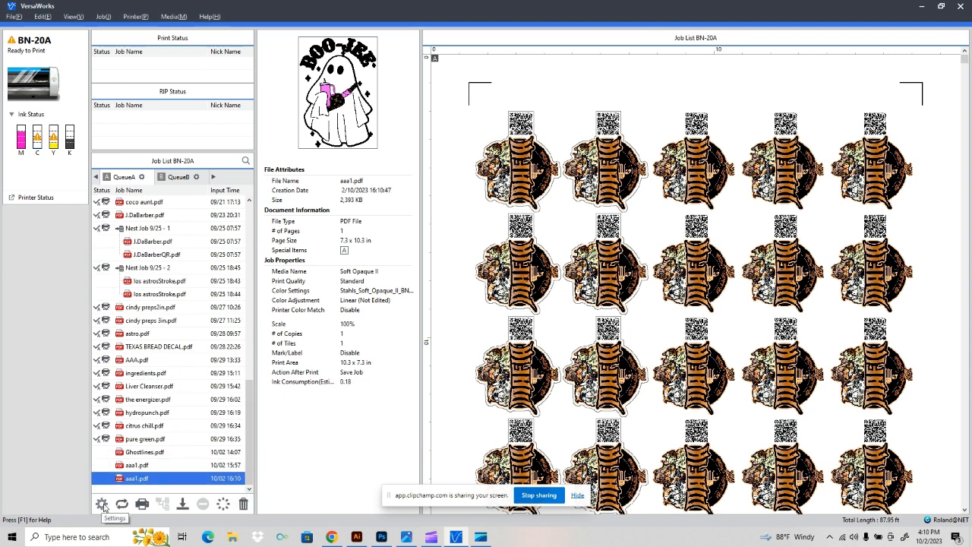
pyautogui.click(101, 504)
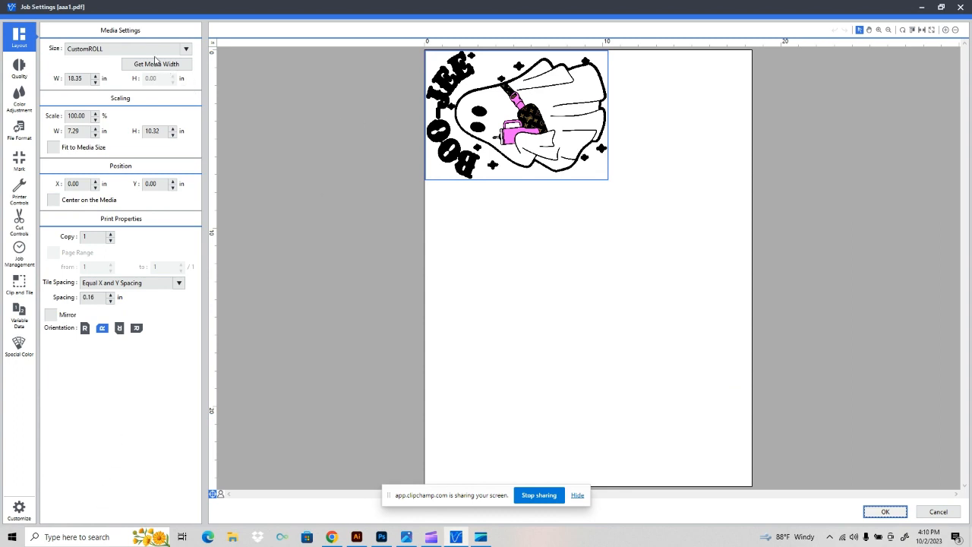
pyautogui.click(124, 67)
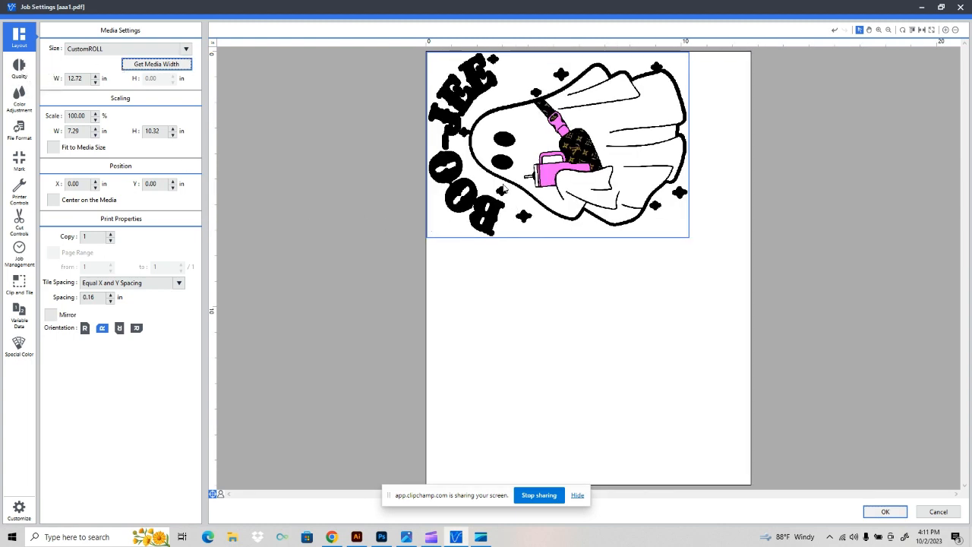
# Set the job's operation mode to Cut & Print and inspect the cut lines around the ghost and lettering up close.
pyautogui.click(19, 222)
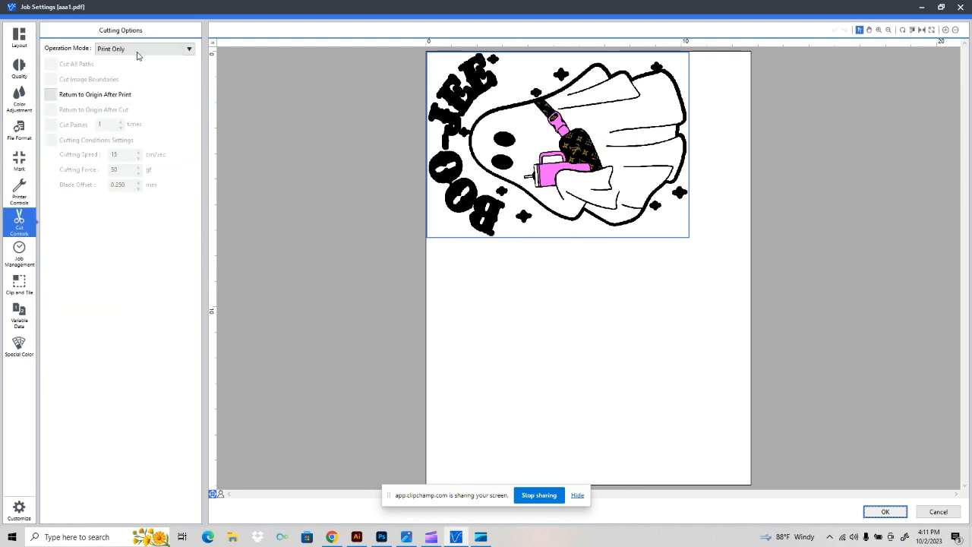
pyautogui.click(190, 48)
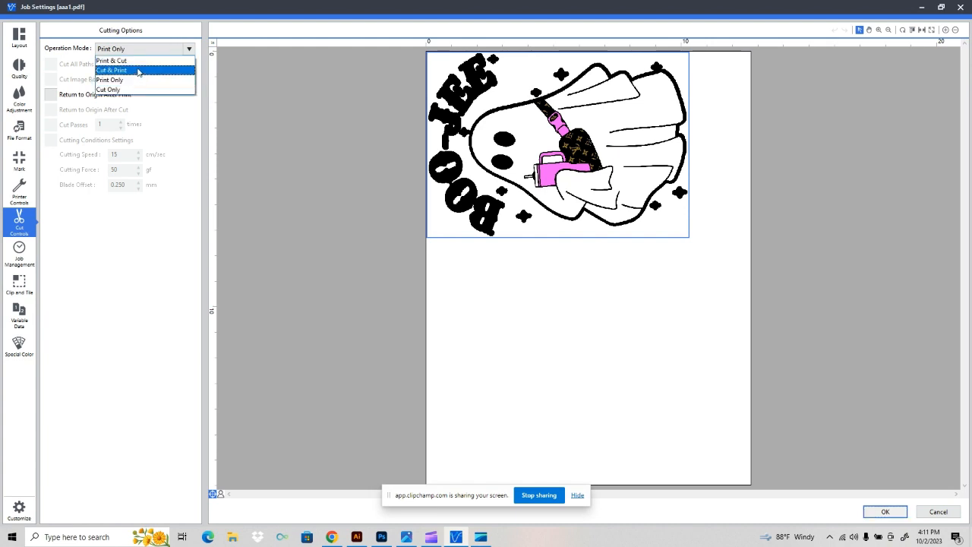
pyautogui.click(138, 72)
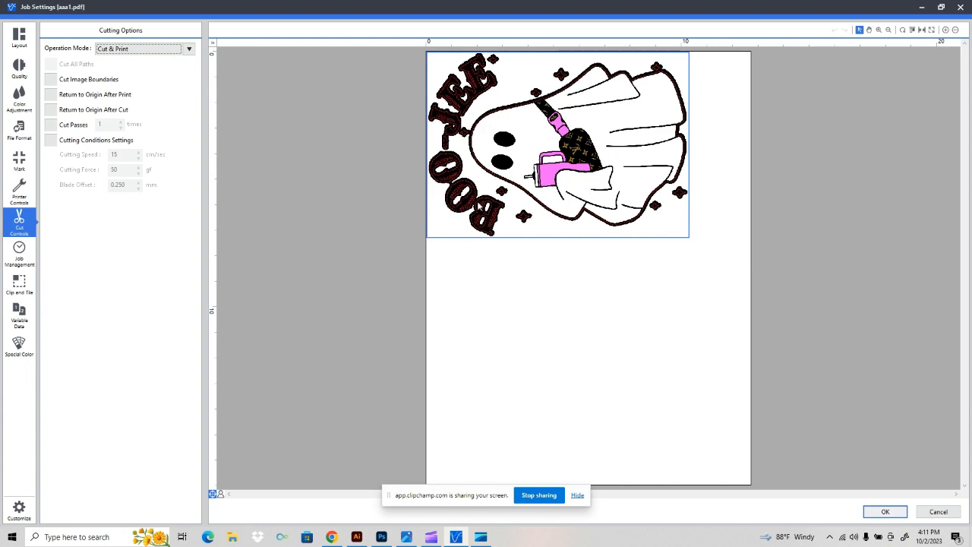
pyautogui.click(879, 29)
pyautogui.click(498, 149)
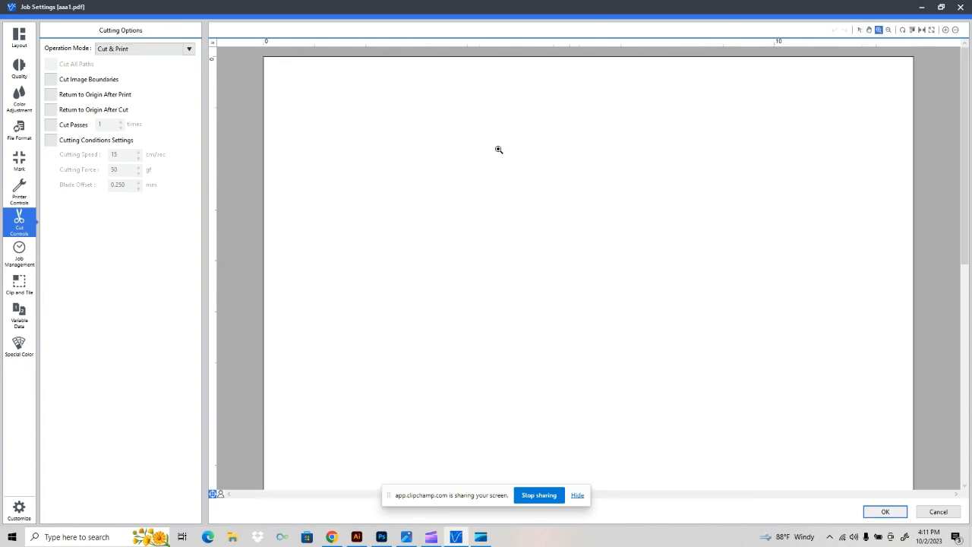
pyautogui.click(498, 149)
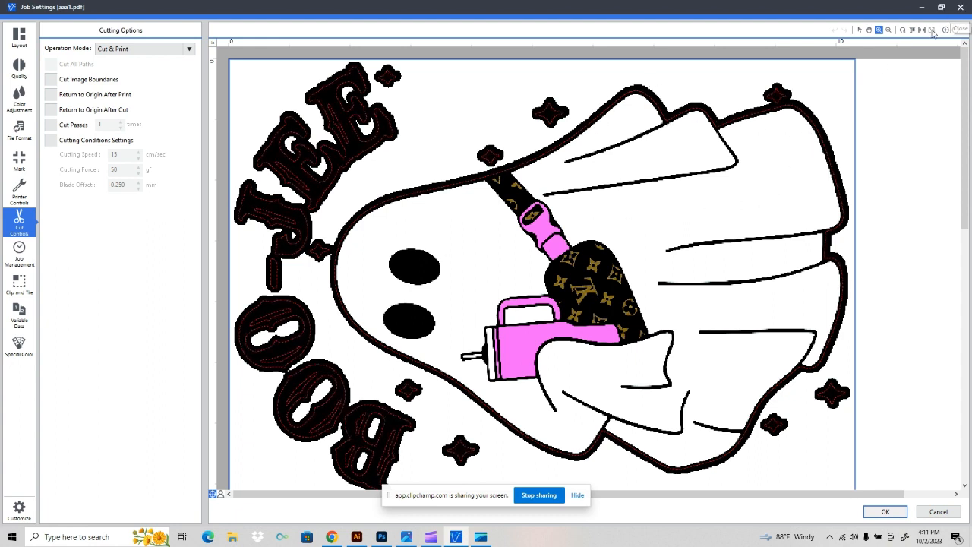
pyautogui.click(889, 30)
# Center the sticker on the media and apply the job settings.
pyautogui.click(18, 44)
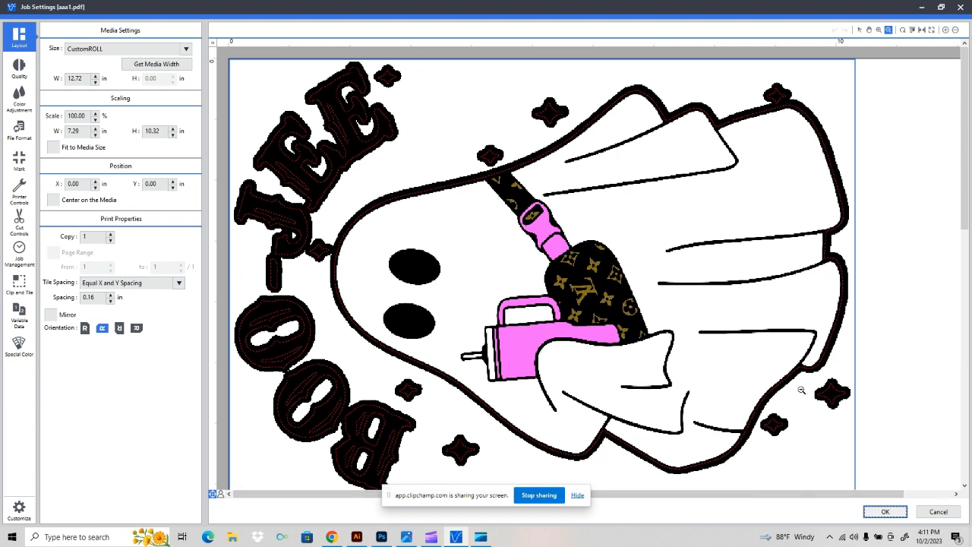
pyautogui.moveTo(736, 498); pyautogui.dragTo(855, 503)
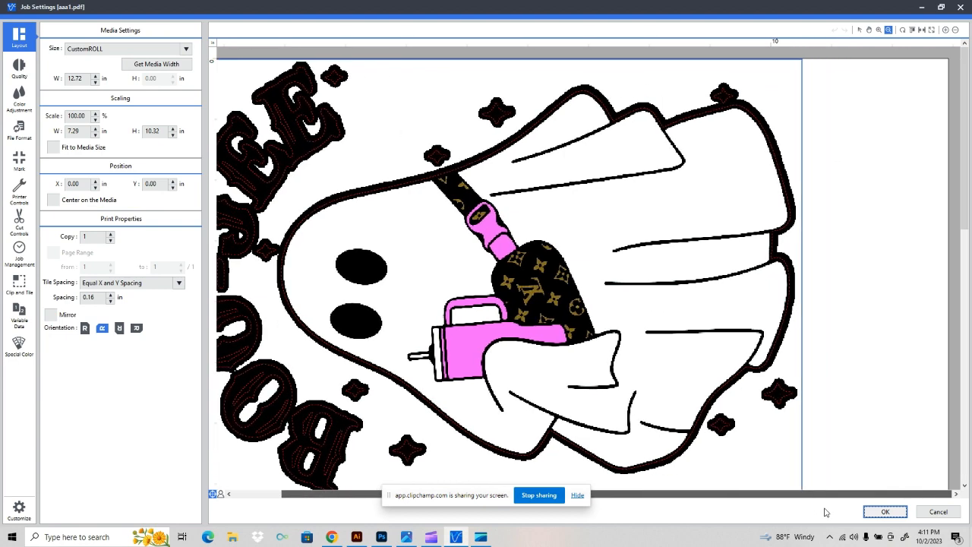
pyautogui.click(52, 201)
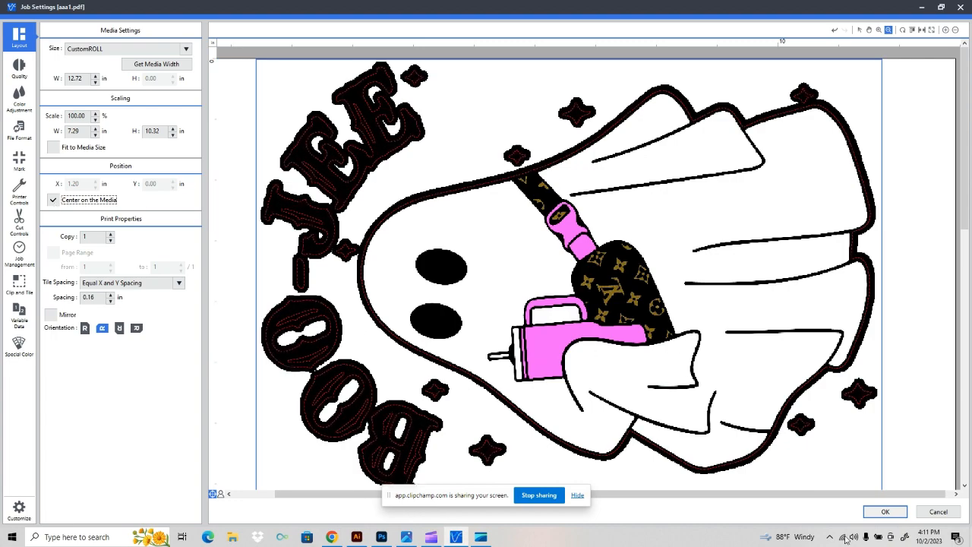
pyautogui.click(885, 511)
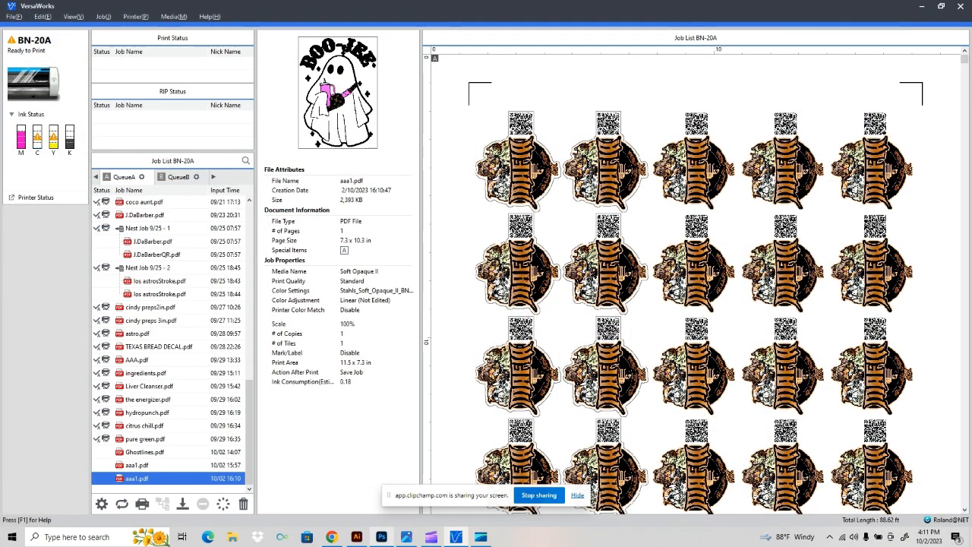